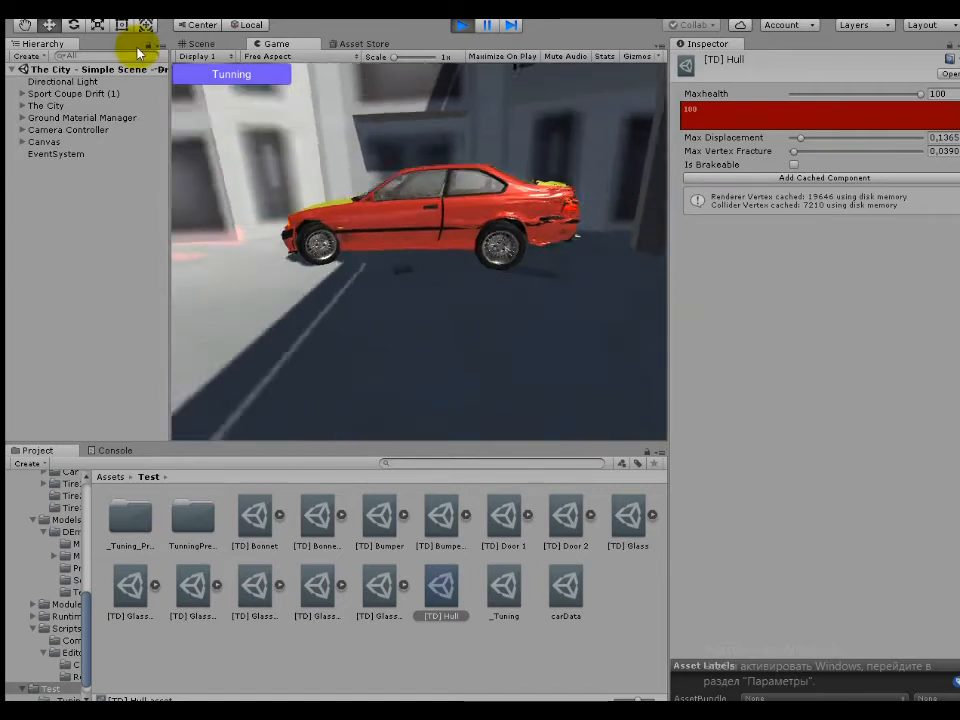
Show the Car Handler parts list of Sport Coupe Drift (1) and hand control to the running game.
left_click(68, 93)
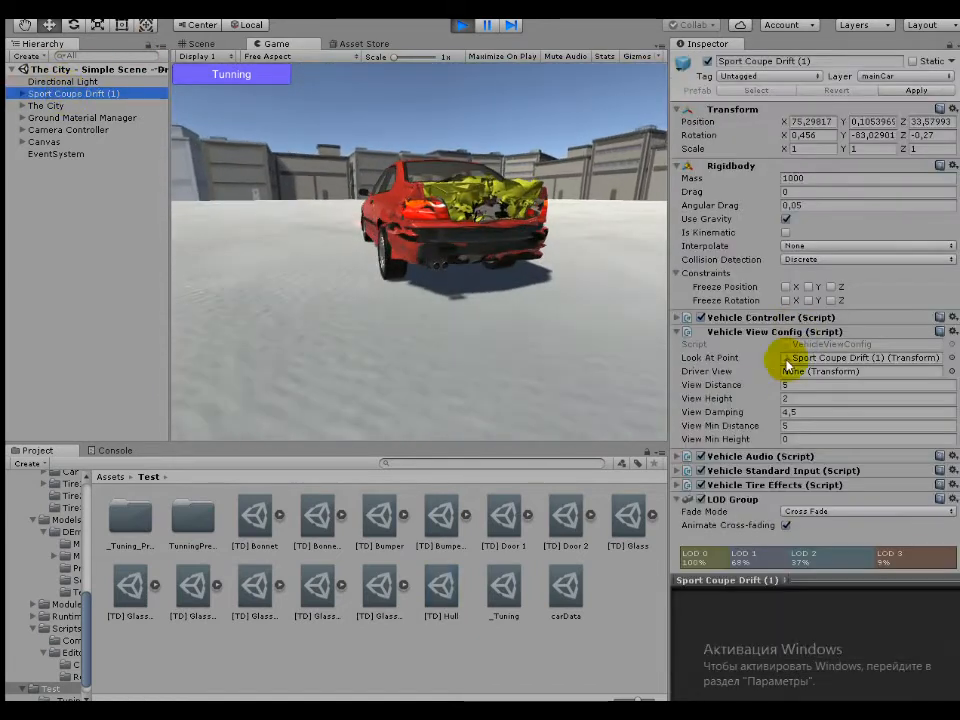
scroll(748, 398, "down", 12)
left_click(424, 184)
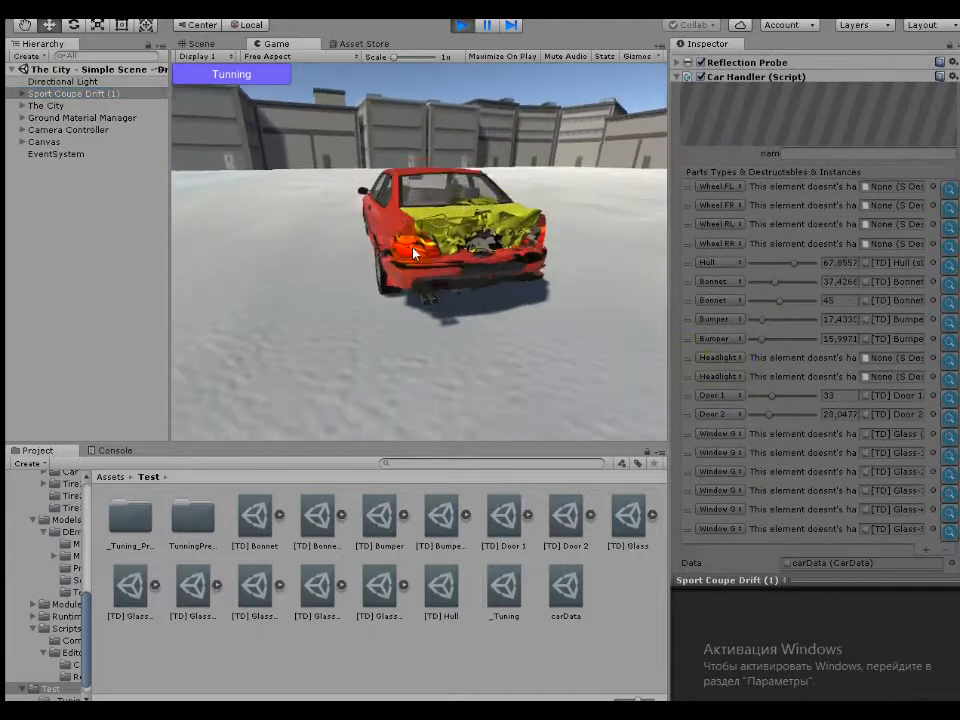
Drive the car around the city, crashing it into walls to test part damage, and stop play mode.
key("w")
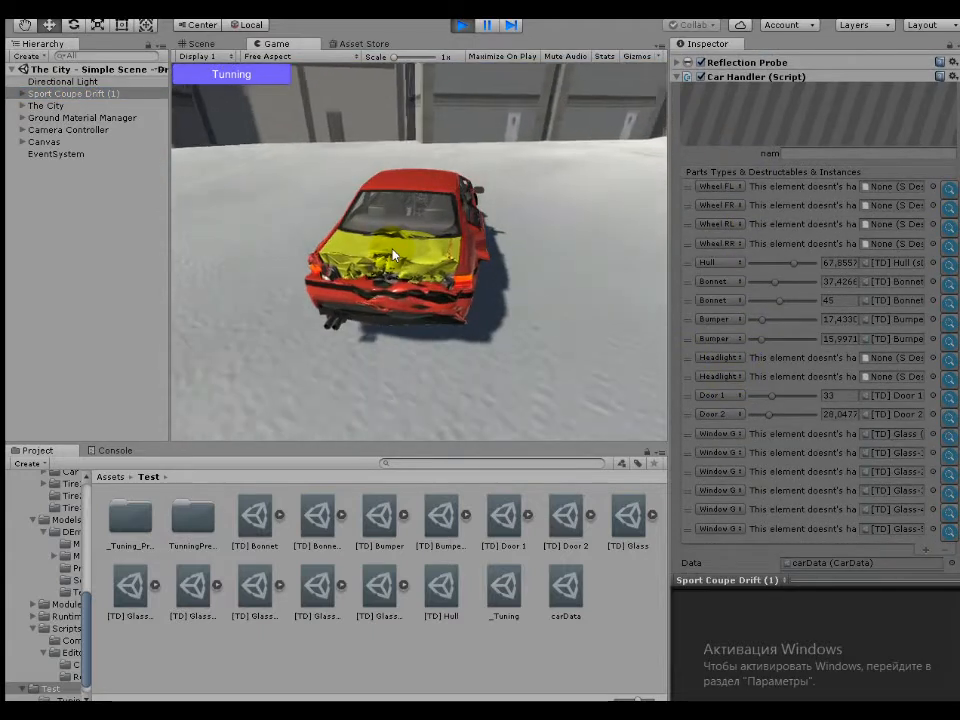
key("a")
key("s")
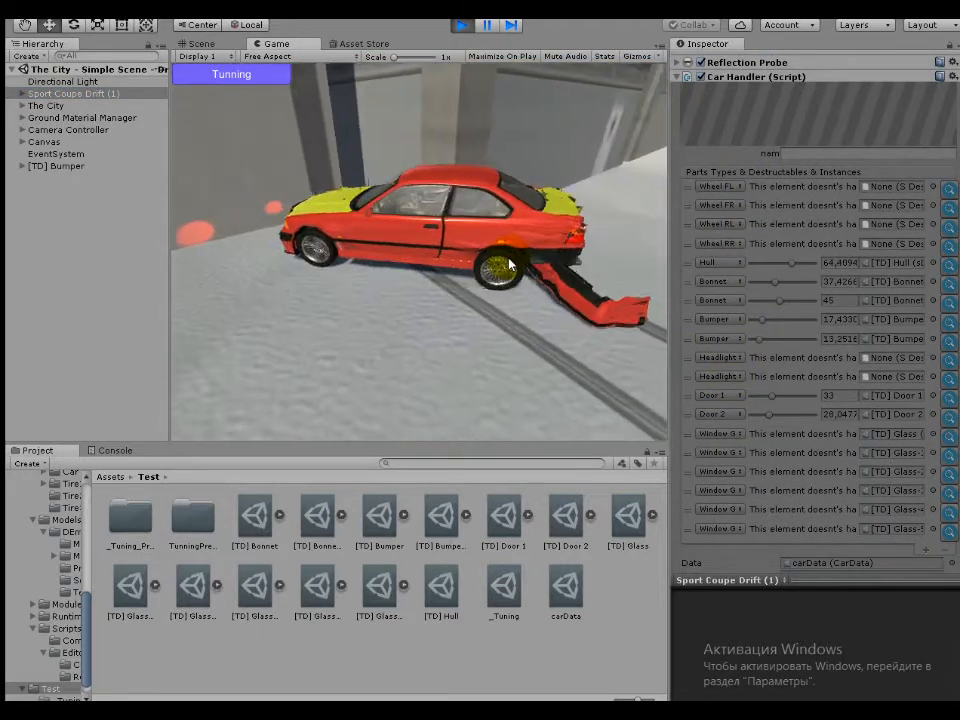
key("s")
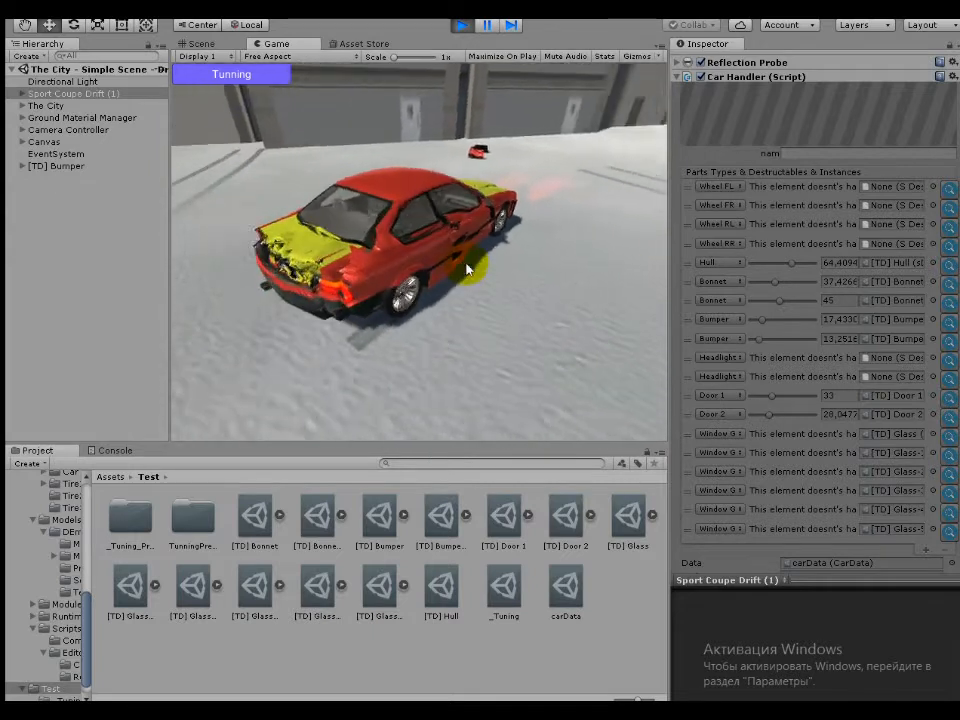
key("w")
key("w")
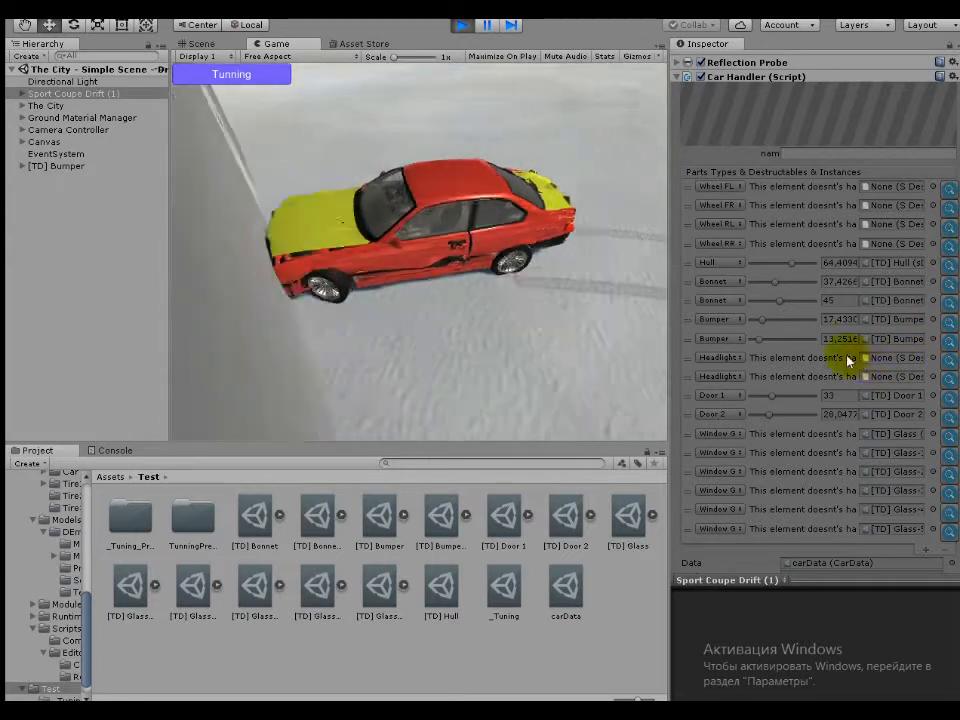
key("w")
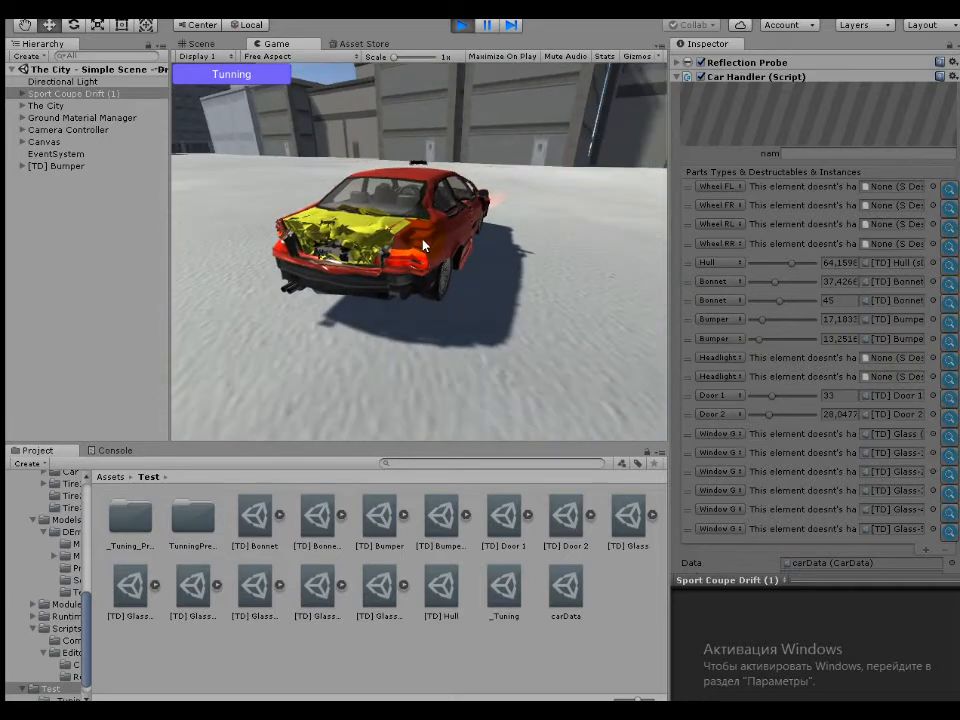
key("w")
key("w")
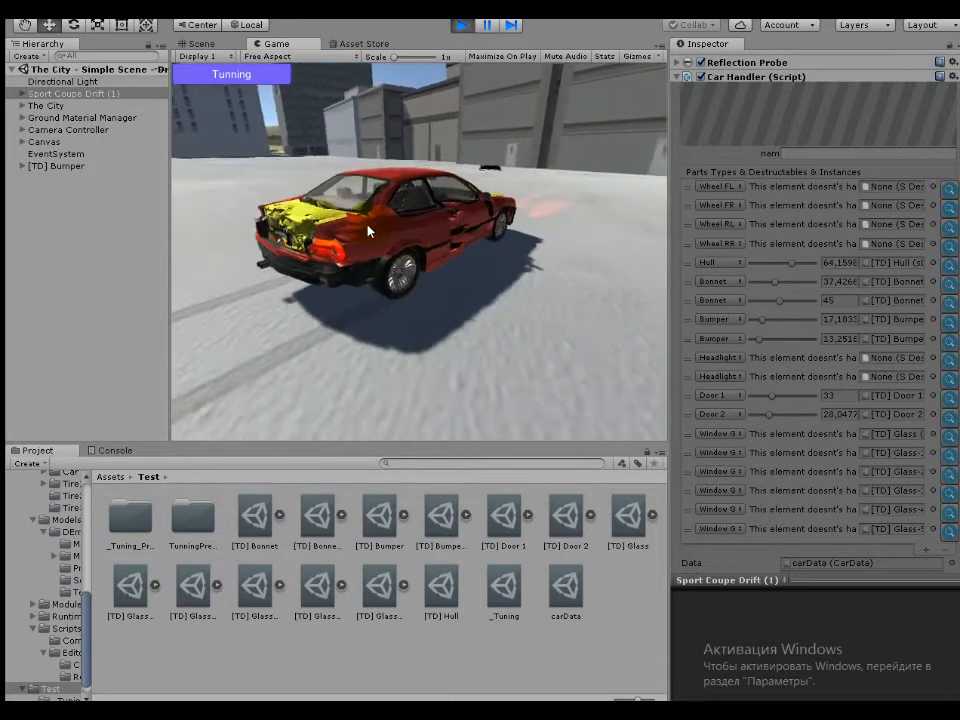
key("a")
key("w")
key("a")
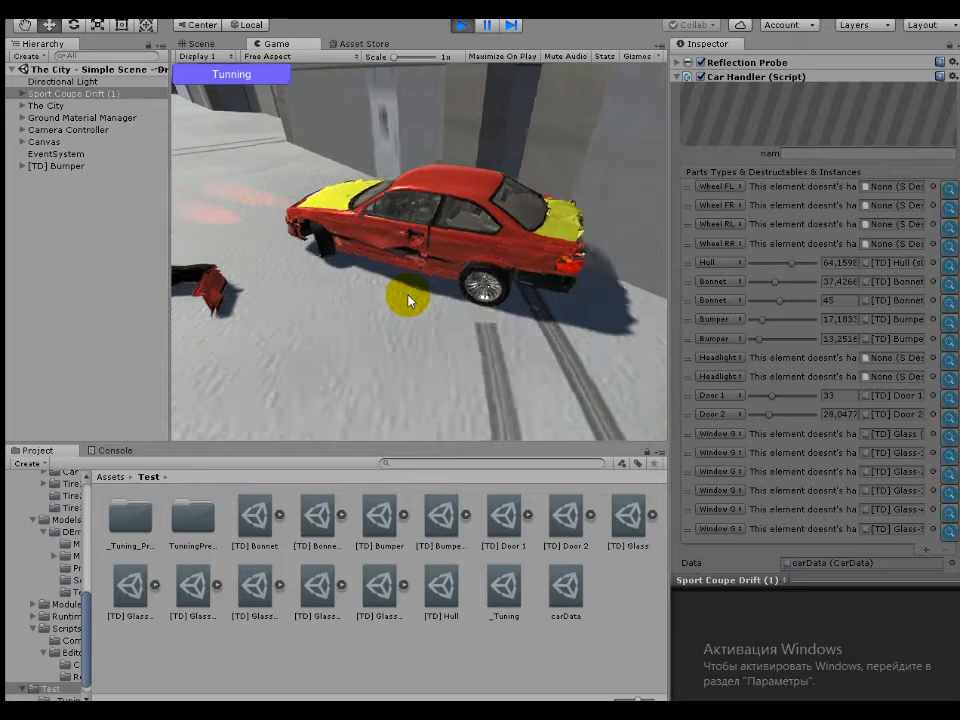
scroll(957, 211, "up", 1)
key("w")
key("a")
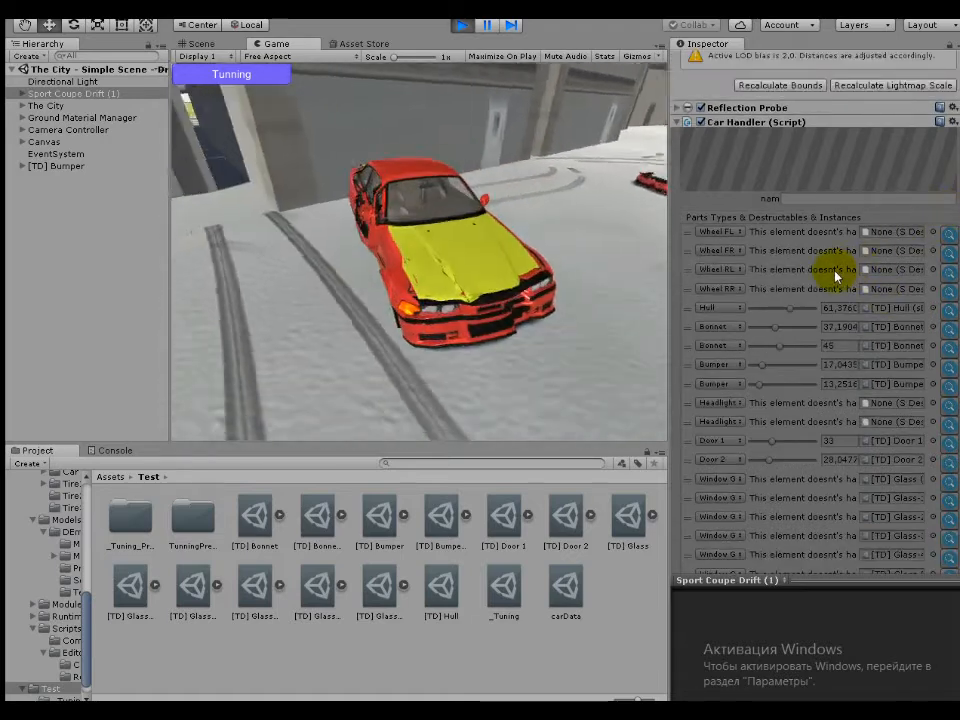
key("w")
key("a")
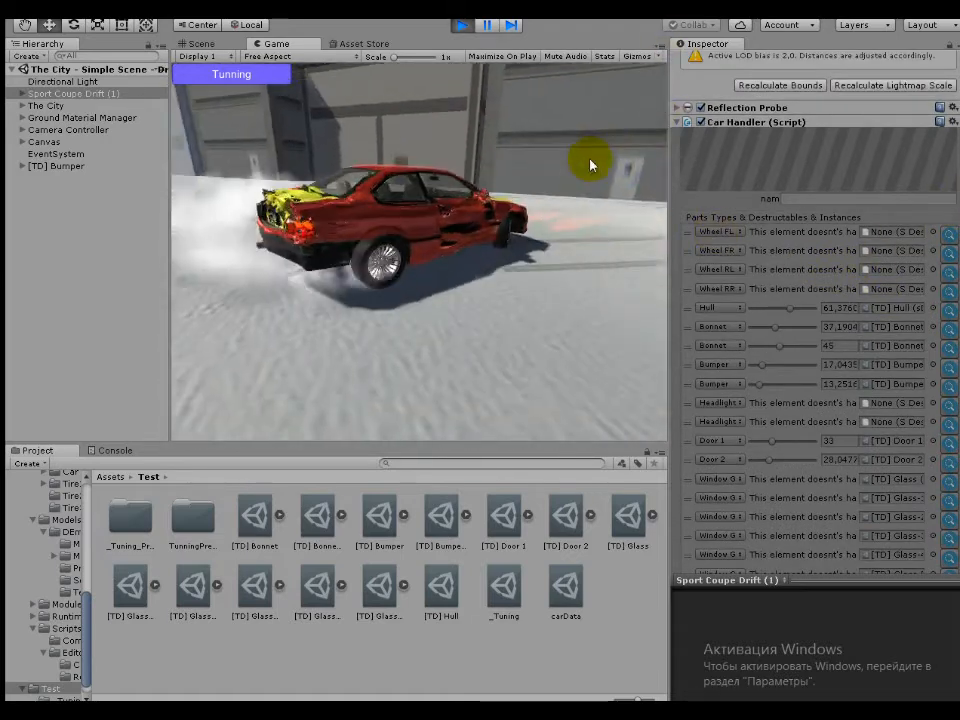
key("w")
key("a")
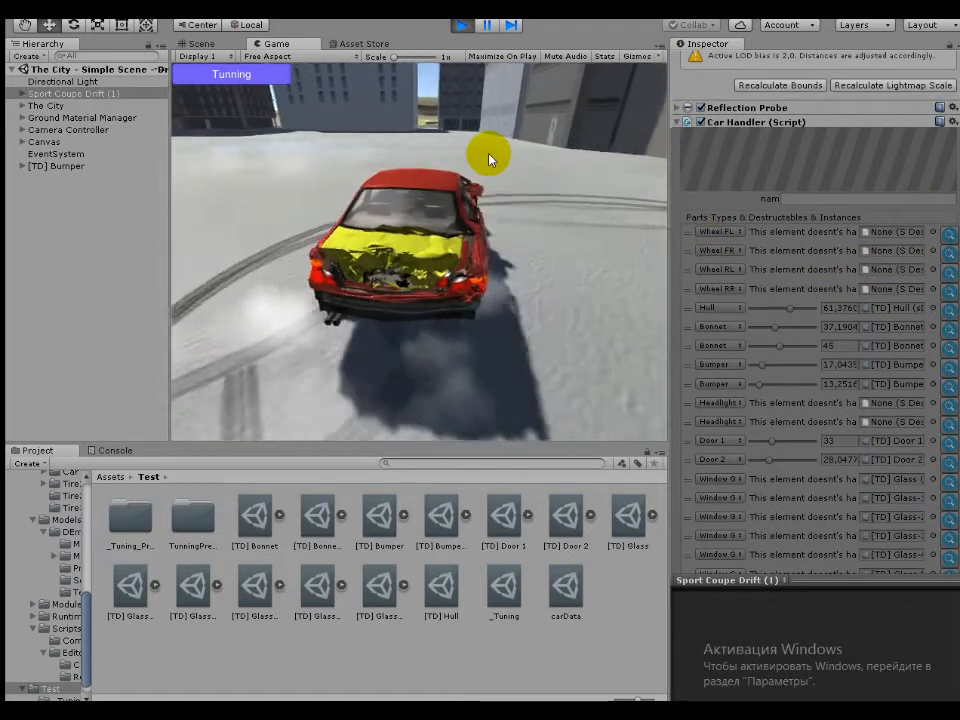
key("d")
key("w")
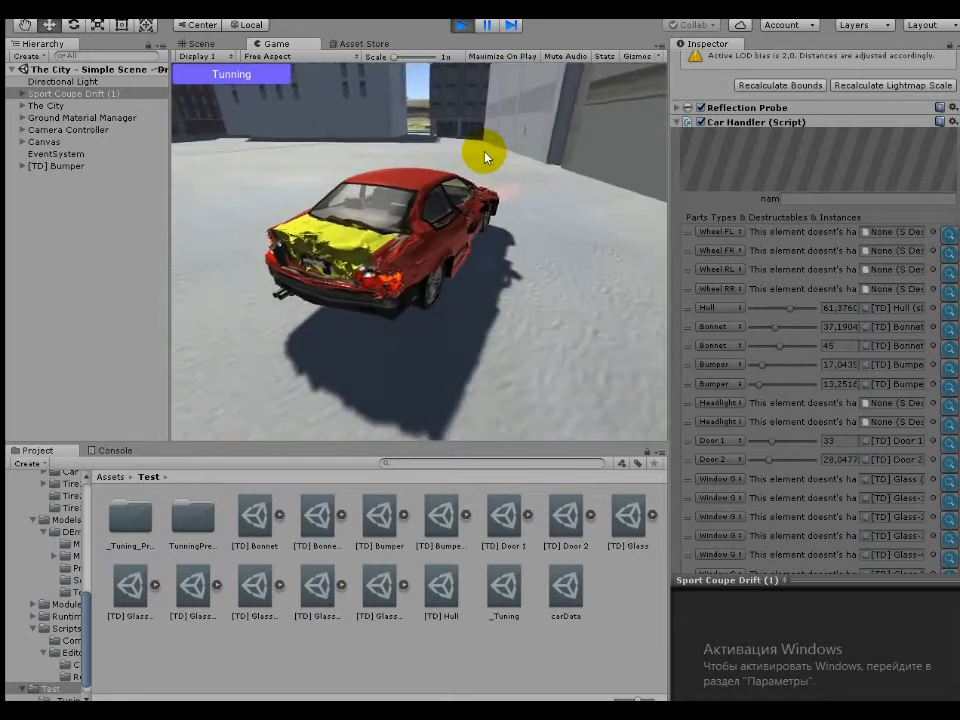
key("a")
key("w")
key("a")
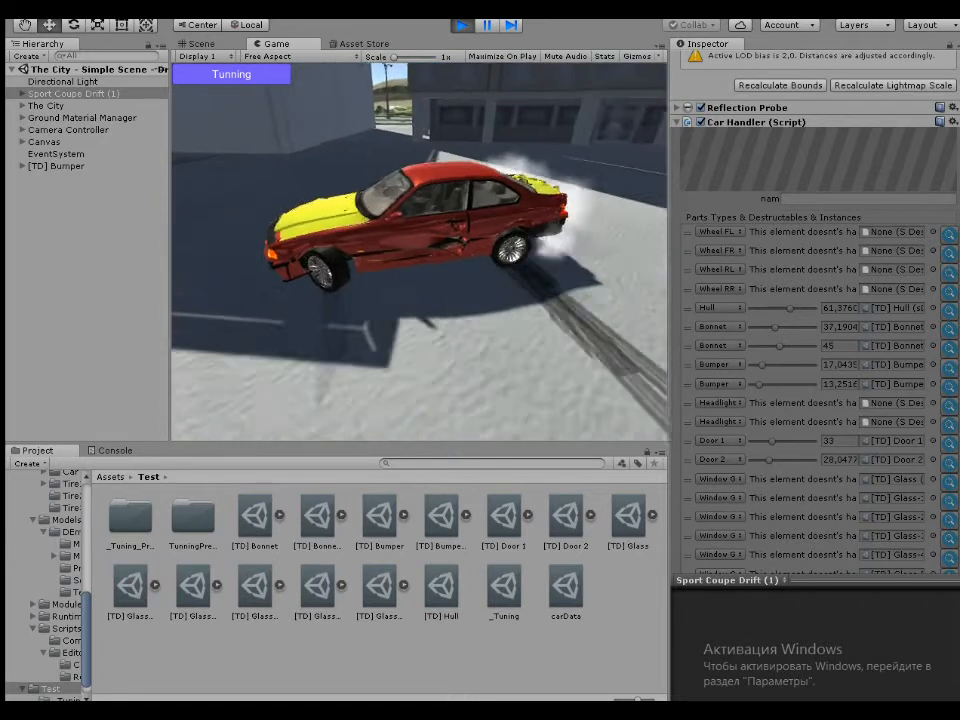
key("w")
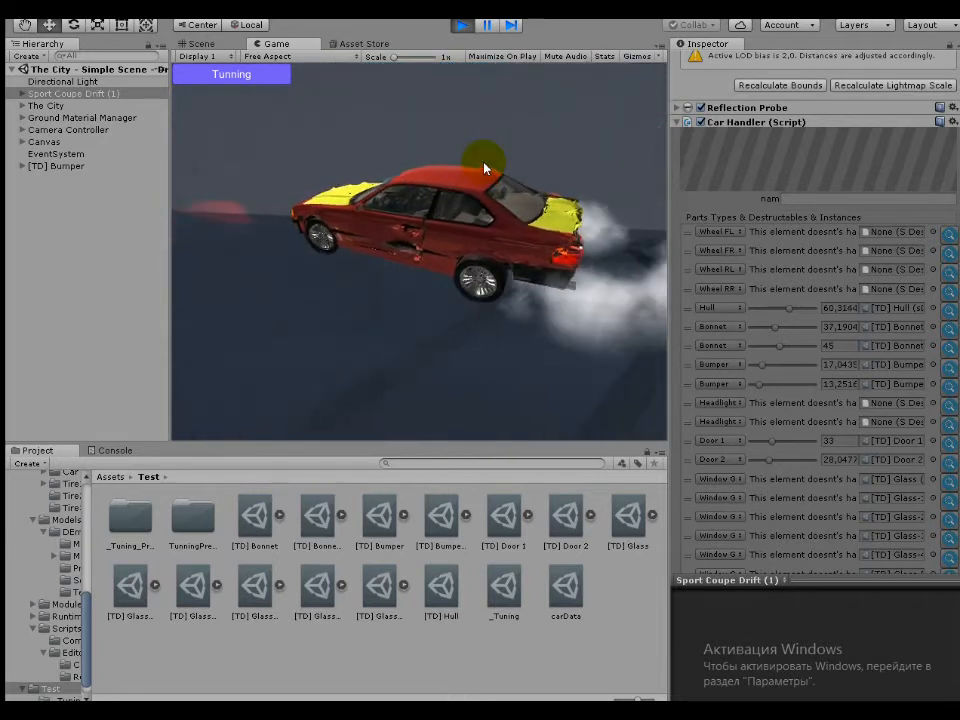
key("a")
key("w")
key("a")
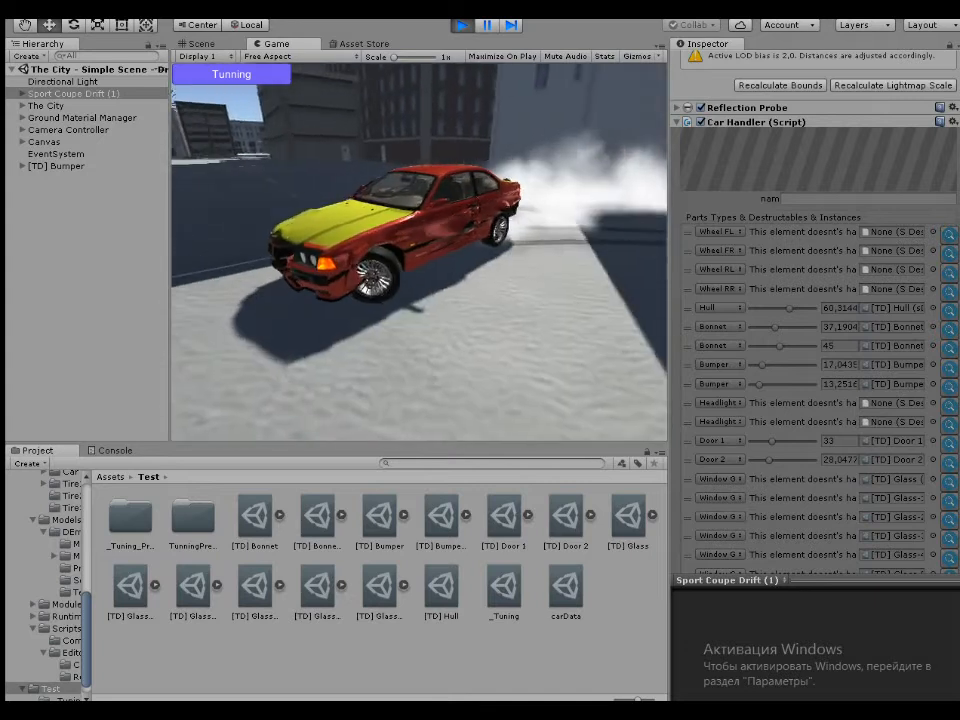
key("w")
key("a")
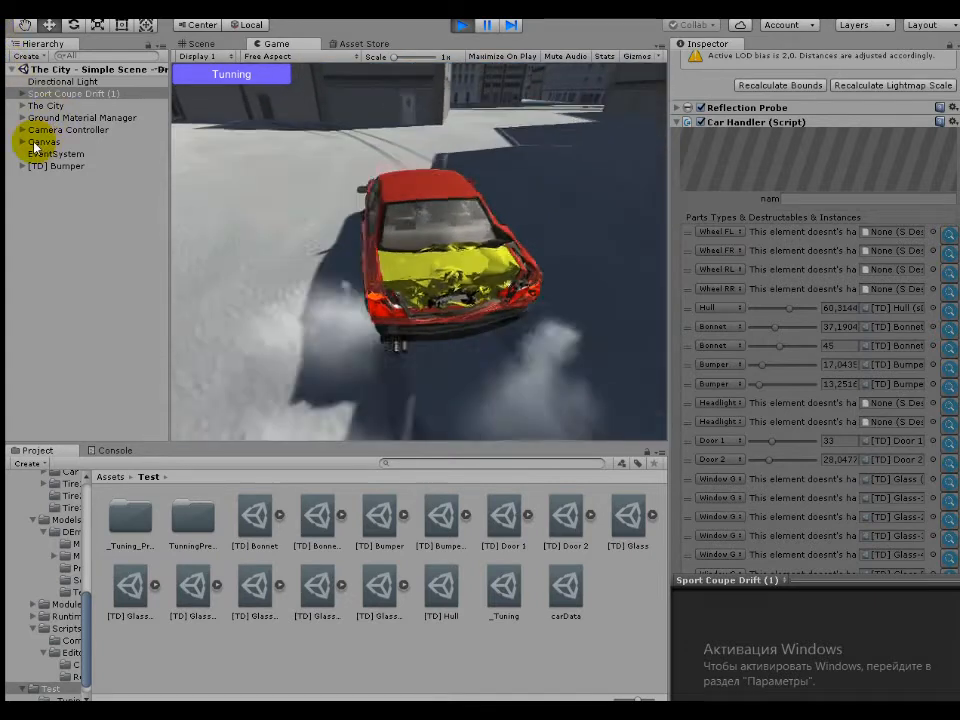
key("w")
key("a")
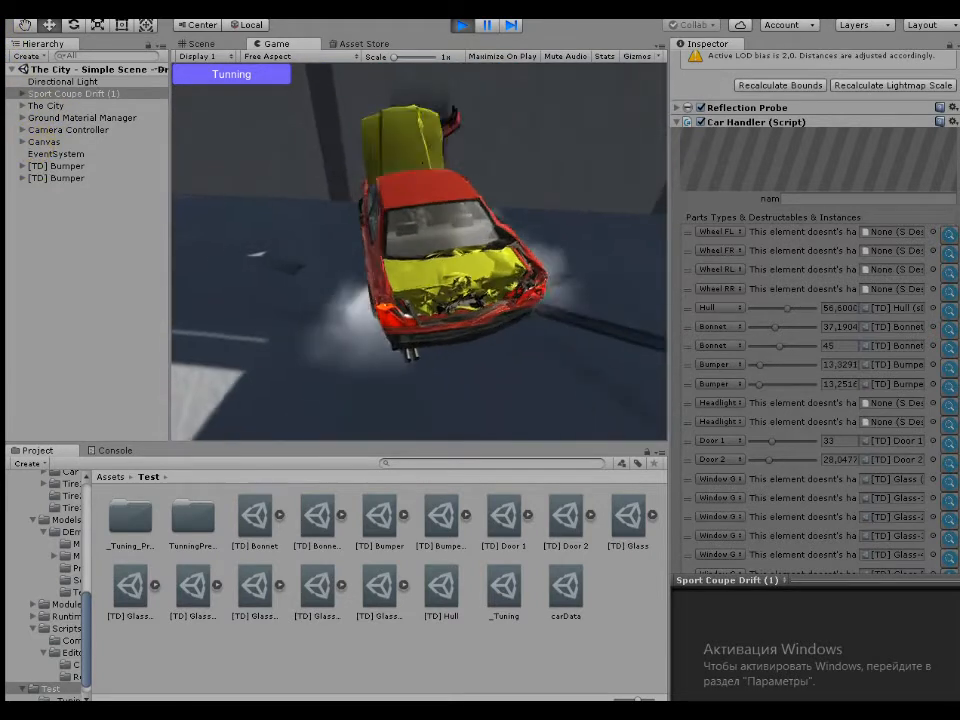
key("ctrl+p")
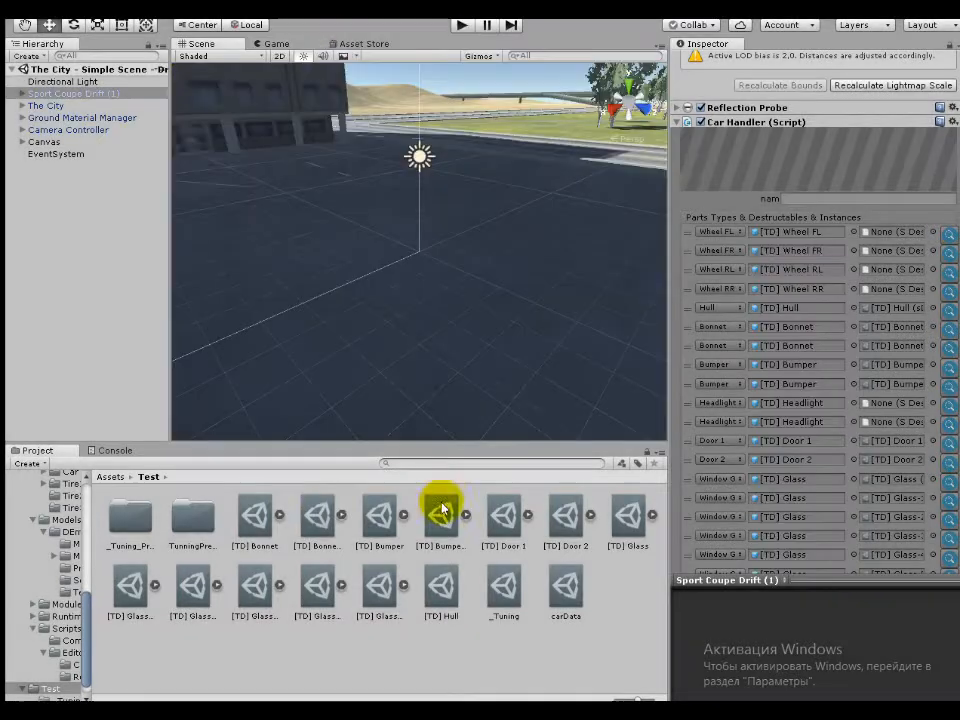
Open the [TD] Bonnet asset and display the state actions of its 0 health state.
left_click(257, 517)
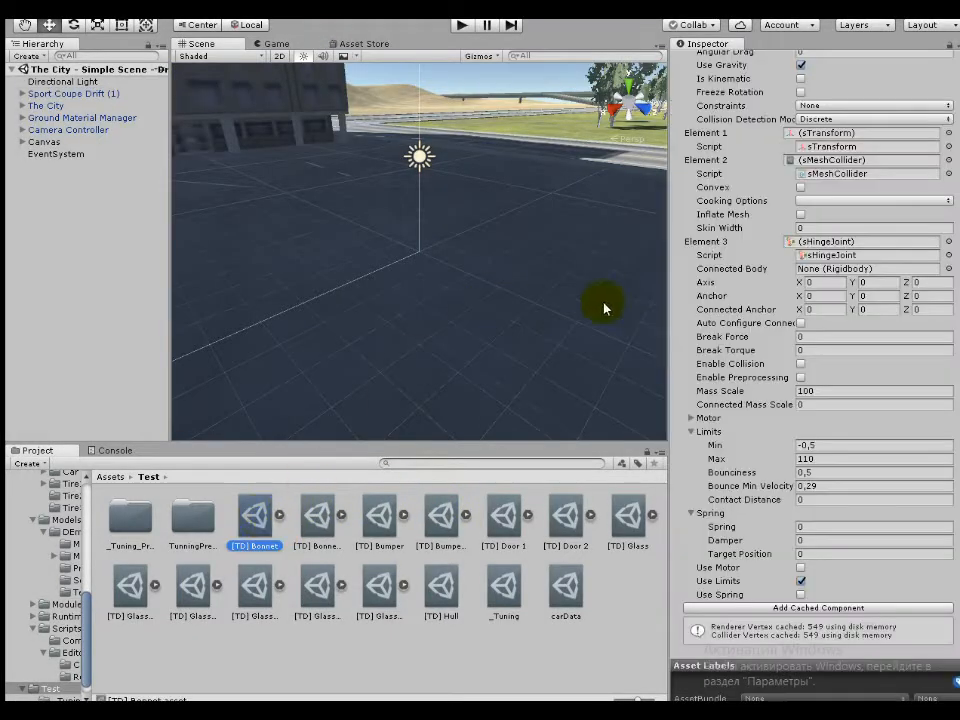
scroll(812, 298, "up", 5)
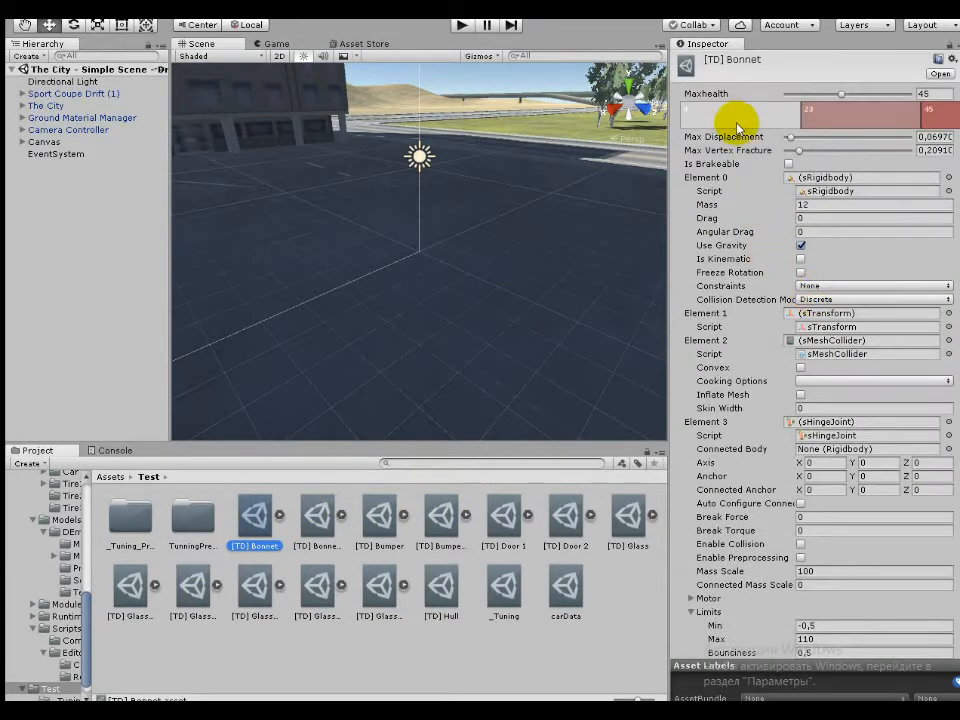
left_click(735, 122)
mouse_move(525, 137)
right_mouse_down()
mouse_move(529, 146)
mouse_move(574, 147)
mouse_move(252, 512)
right_mouse_up()
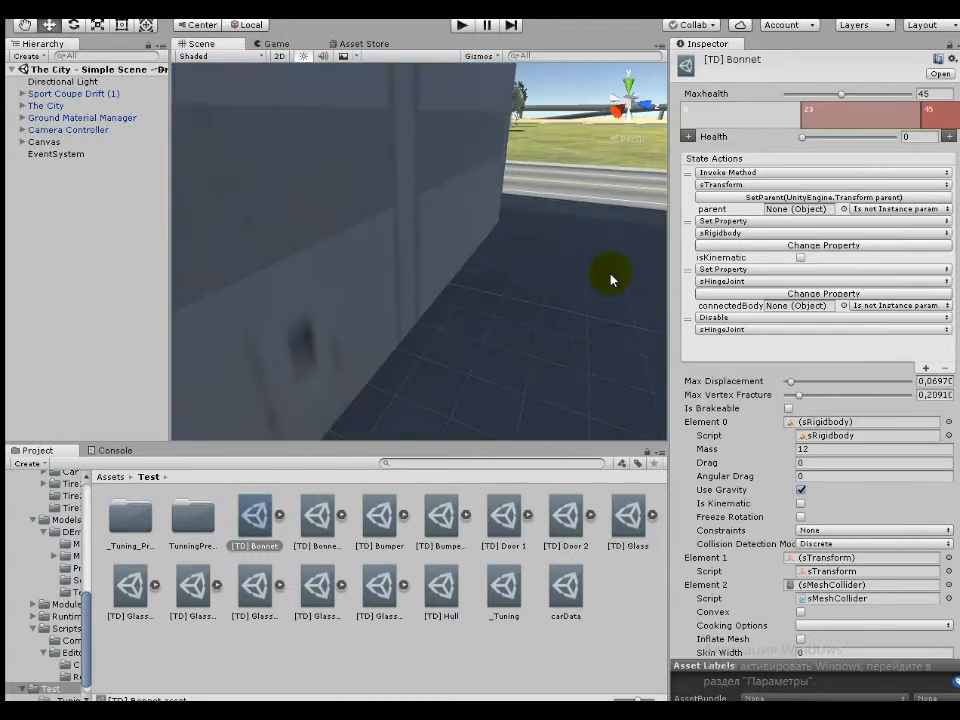
right_click_drag(612, 280, 107, 47)
Review the parts list in the Car Handler of Sport Coupe Drift (1) and return to the [TD] Bonnet asset.
left_click(101, 93)
scroll(821, 257, "down", 5)
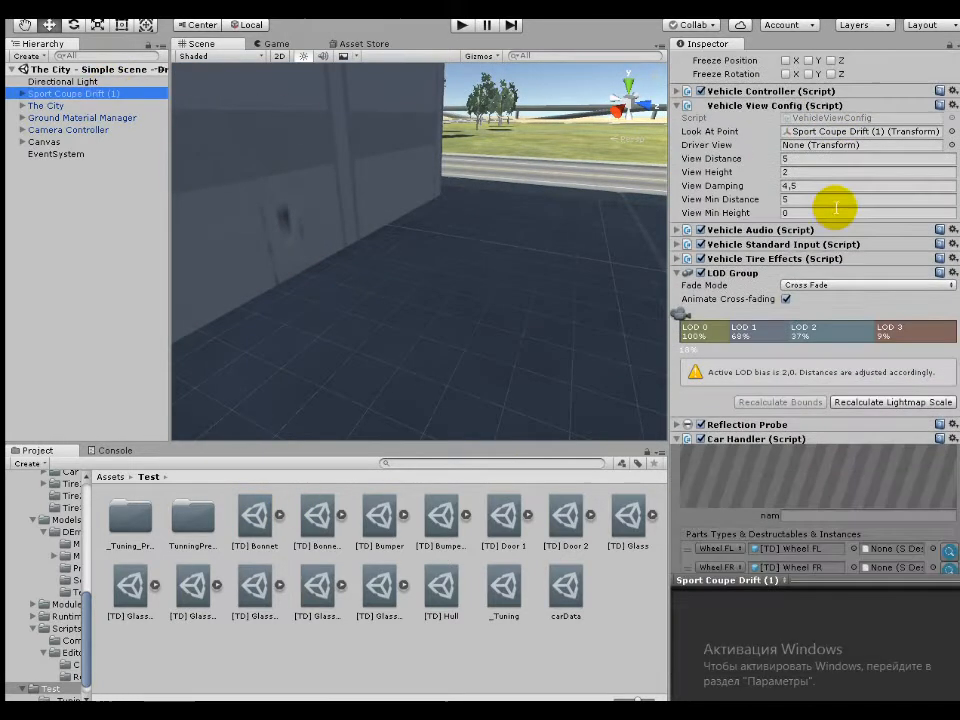
scroll(836, 220, "down", 5)
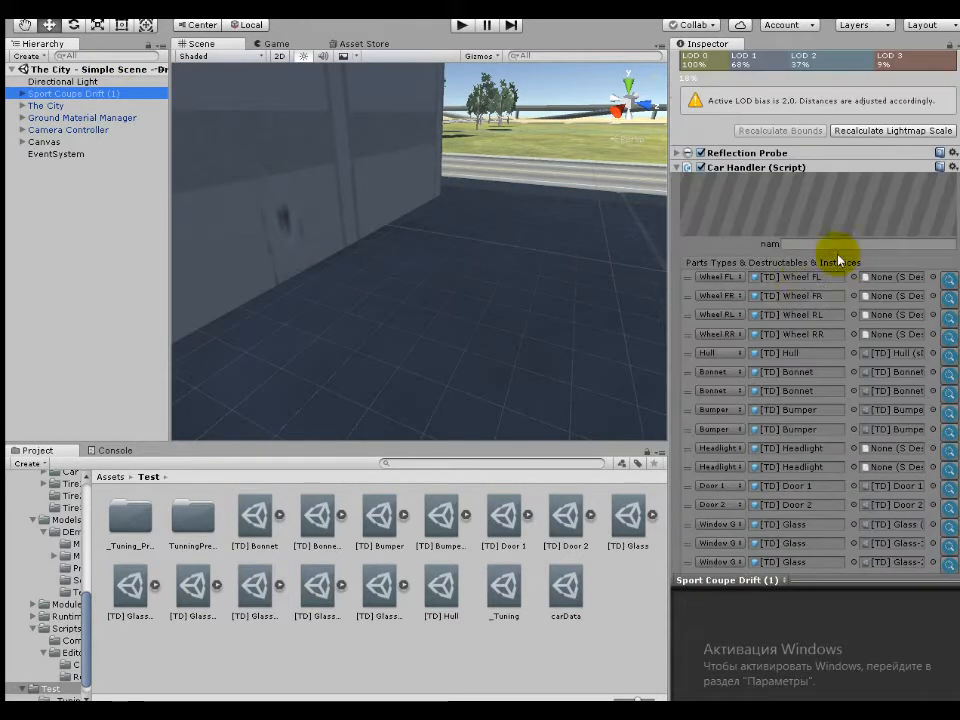
left_click(689, 377)
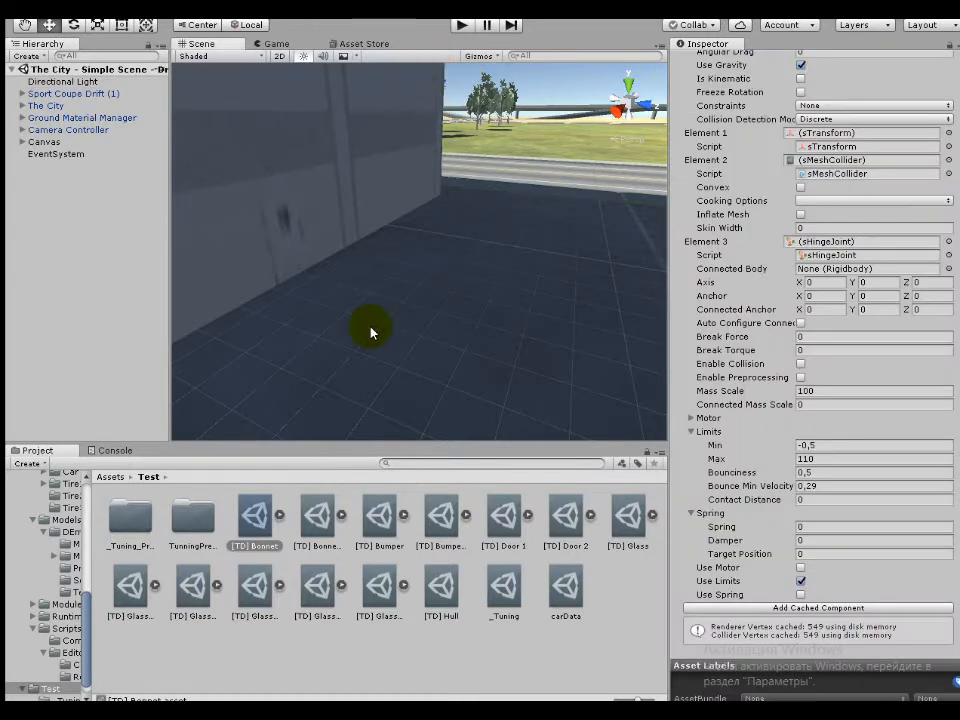
Examine the bonnet's cached components and the component types available to add, without adding one.
scroll(760, 150, "up", 3)
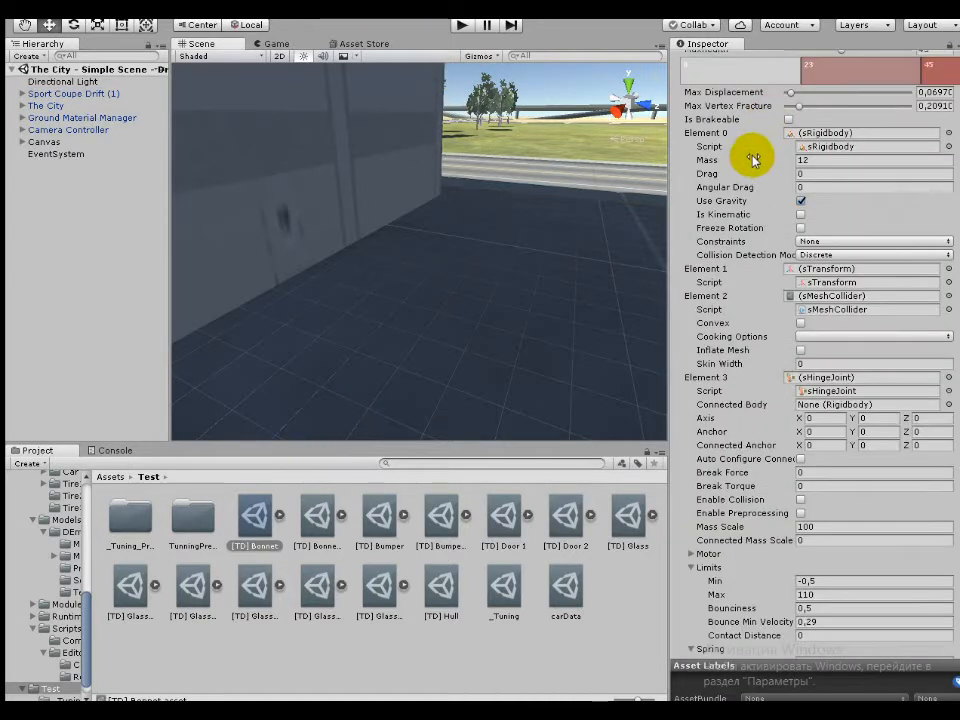
scroll(748, 160, "down", 3)
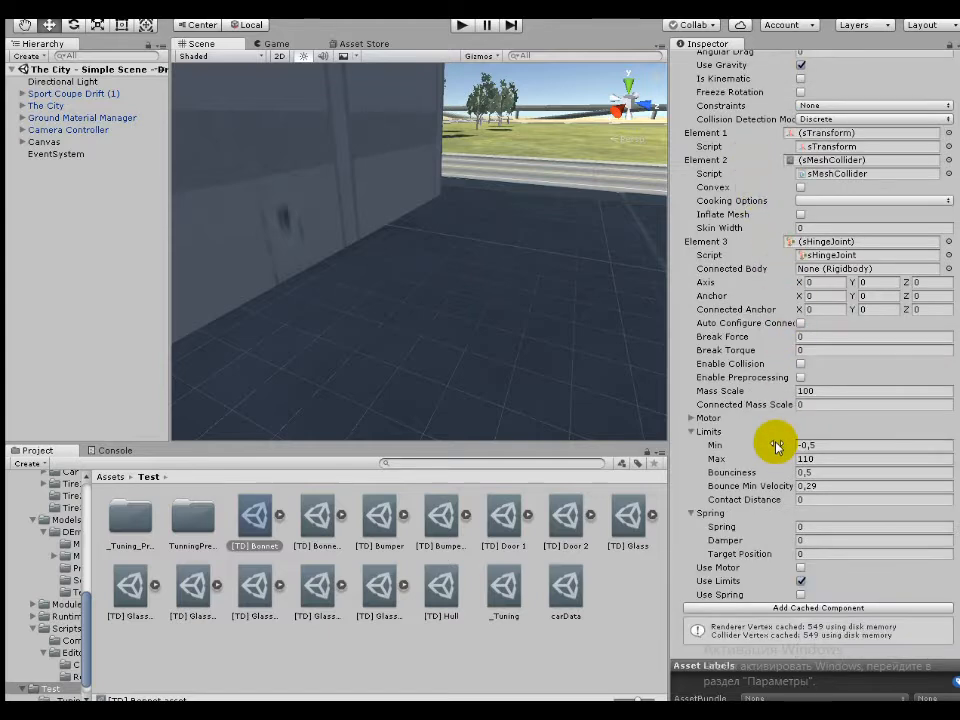
scroll(780, 440, "up", 5)
scroll(790, 450, "down", 5)
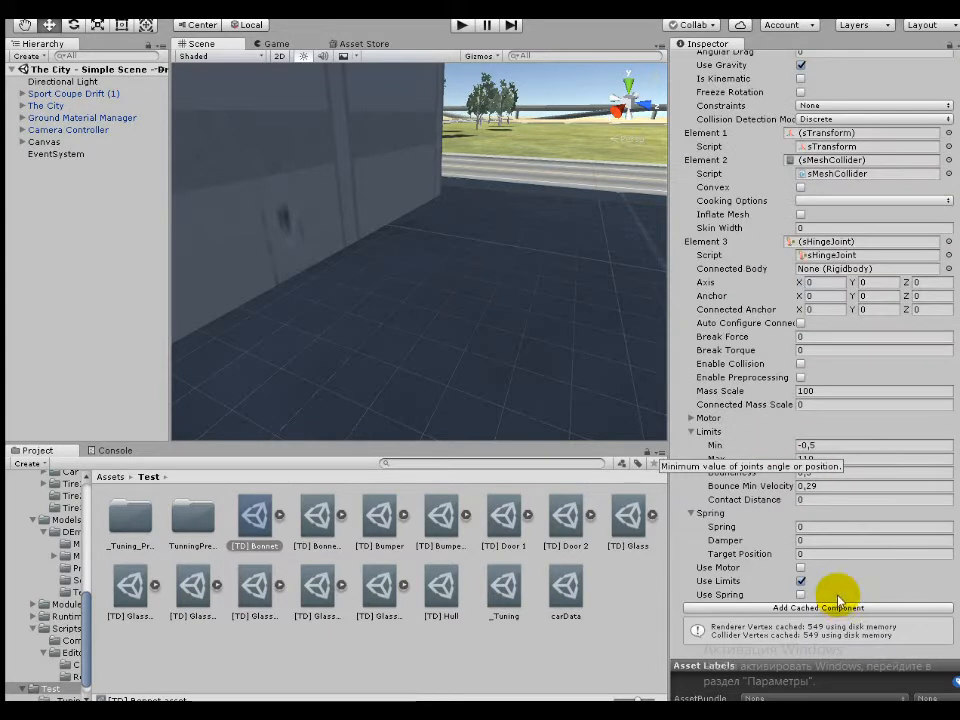
left_click(836, 606)
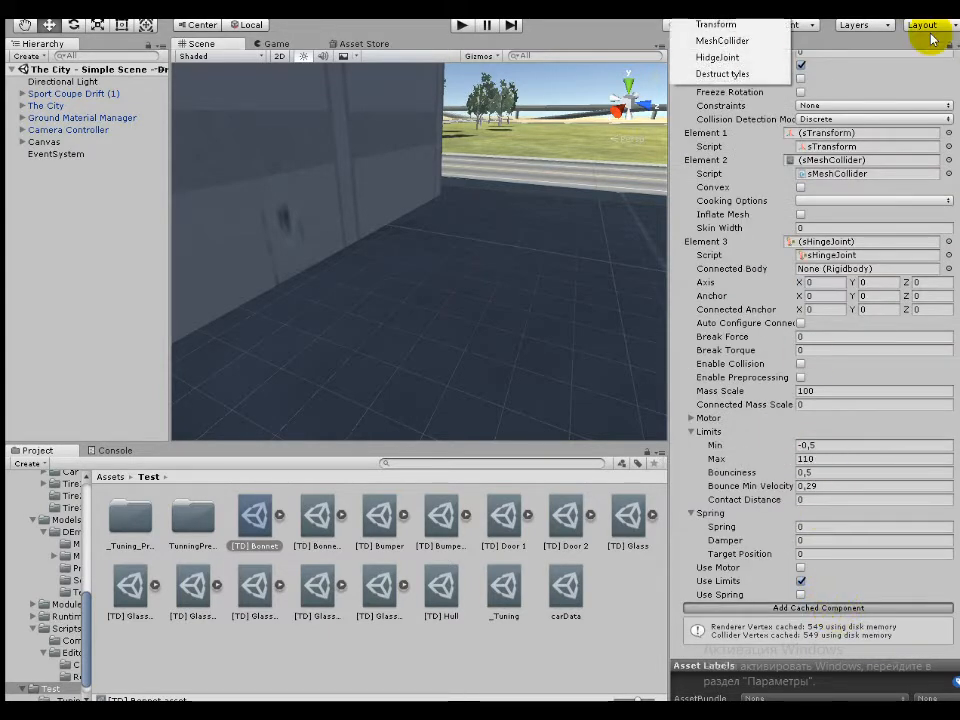
left_click(739, 134)
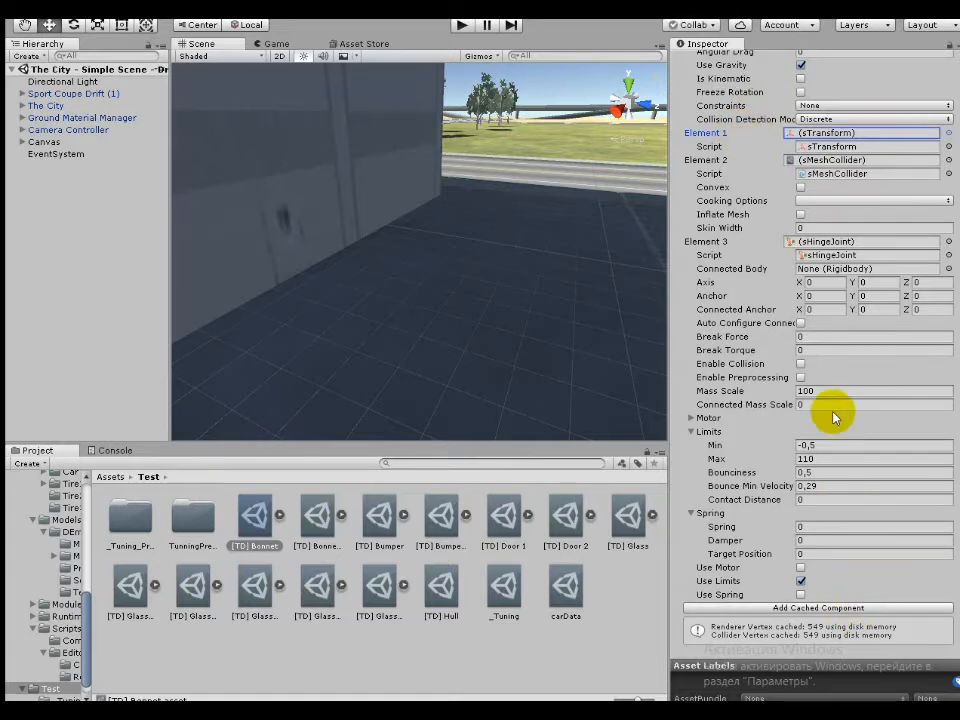
Display the state actions of the bonnet's 45 health state and review them alongside its cached components.
scroll(831, 418, "up", 3)
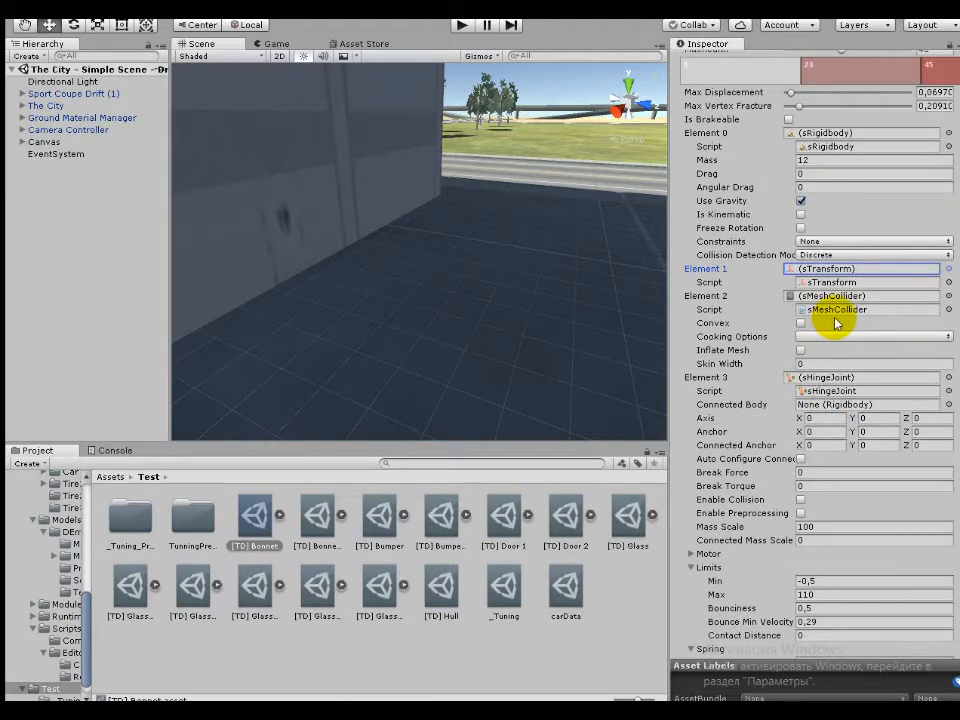
scroll(900, 145, "up", 3)
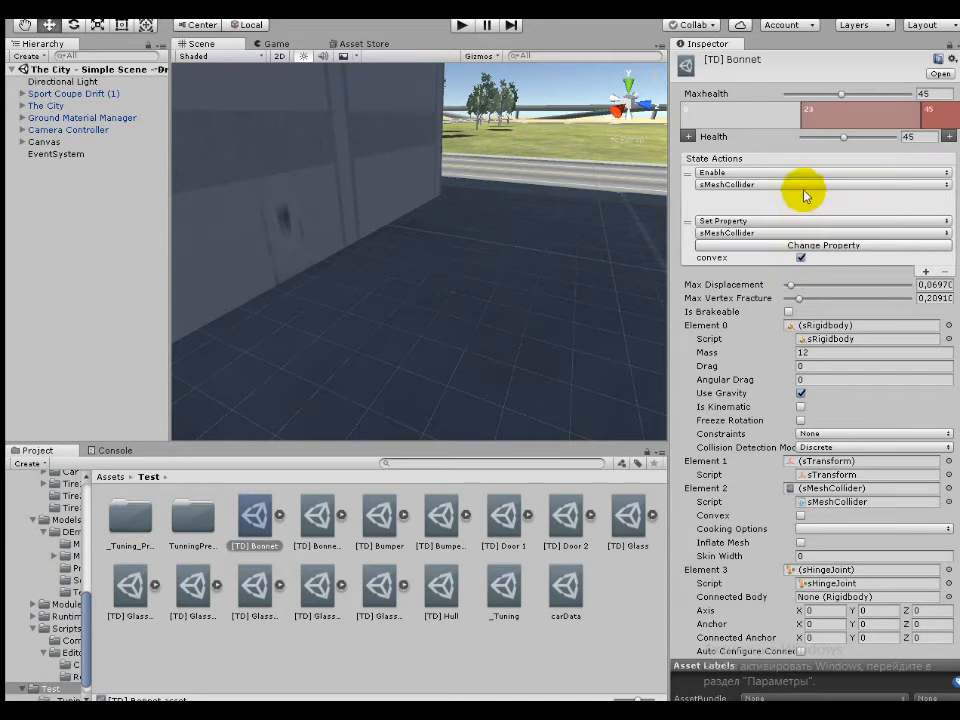
scroll(820, 232, "down", 4)
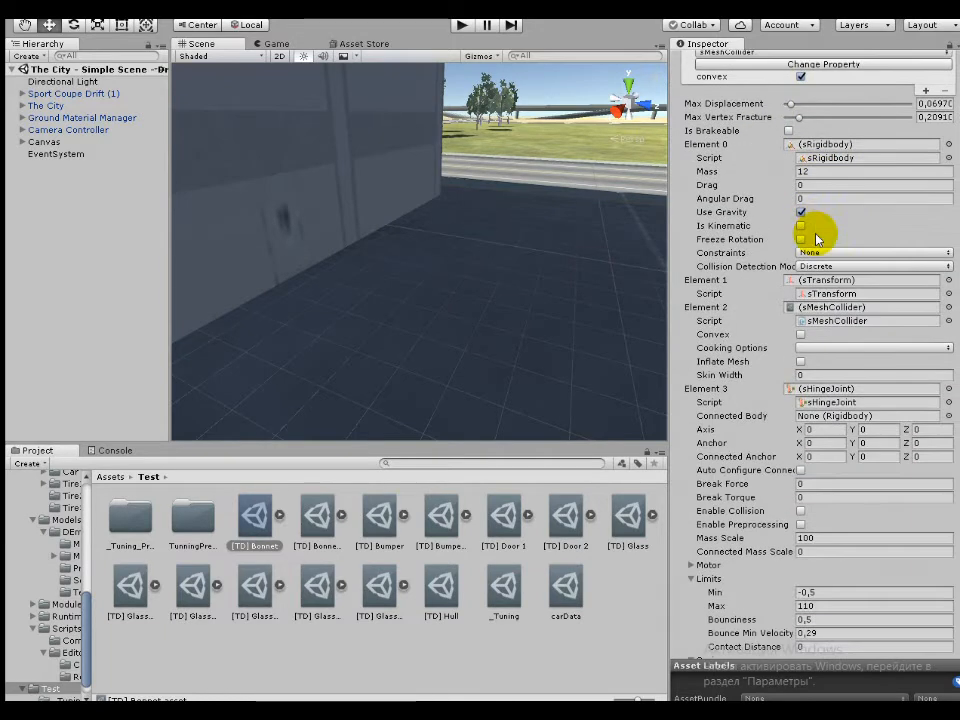
scroll(816, 300, "up", 3)
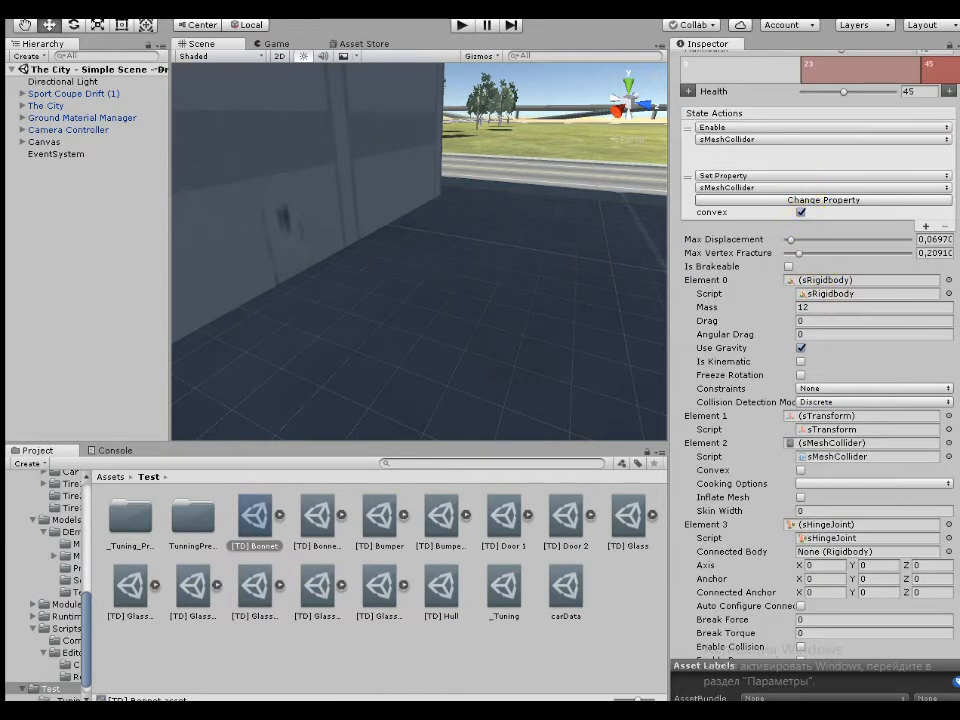
scroll(905, 100, "up", 1)
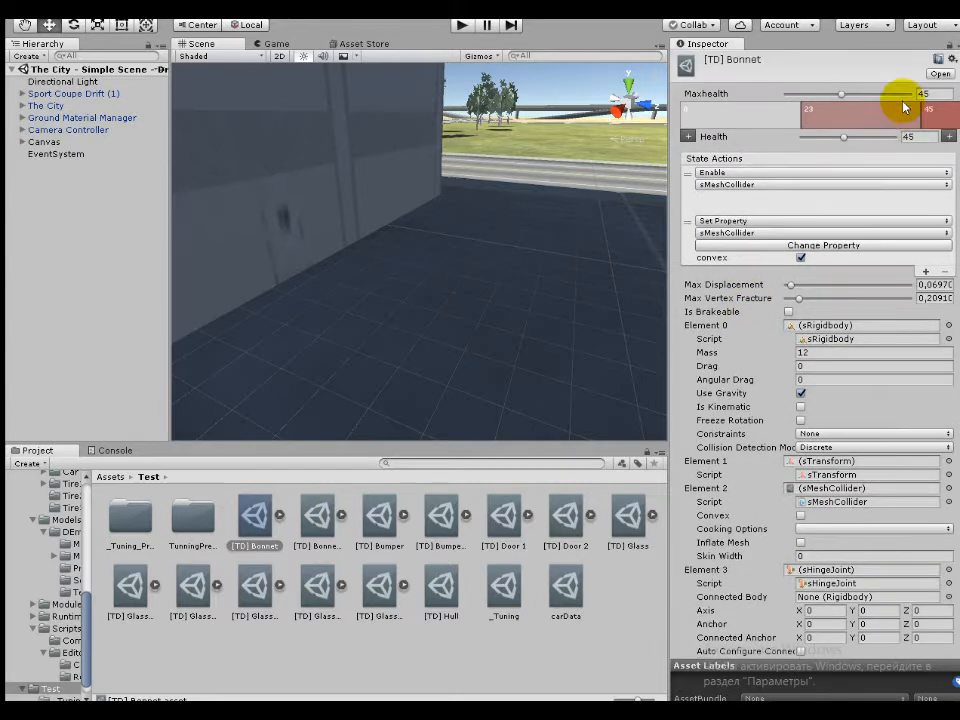
Review the state actions of the bonnet's 23 health state and its cached components, and display those of its 0 health state.
left_click(890, 122)
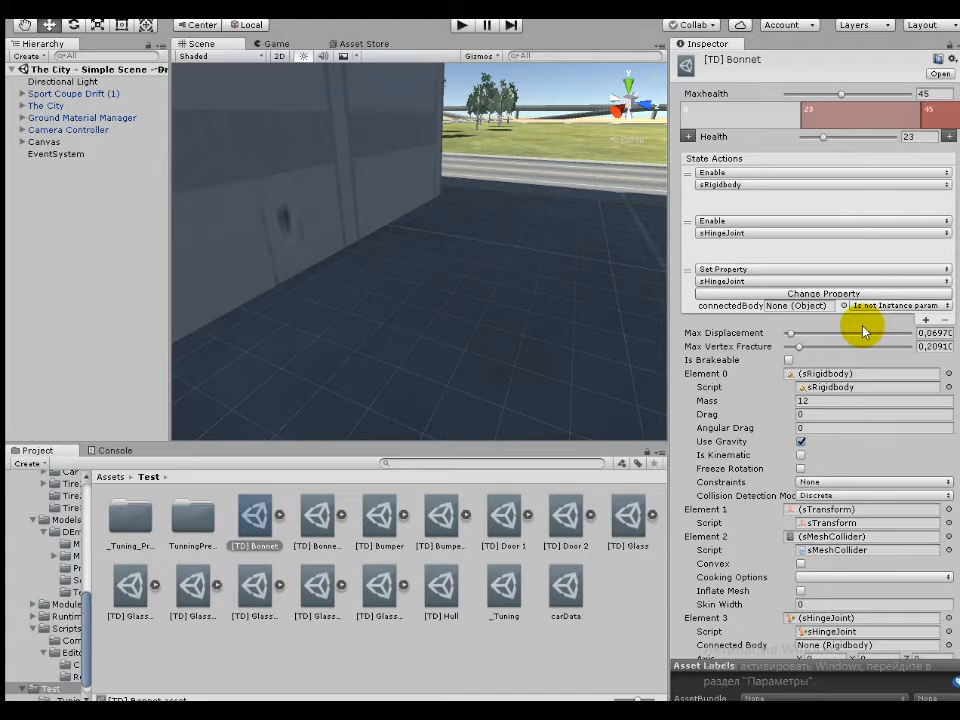
scroll(857, 317, "down", 8)
scroll(864, 319, "up", 8)
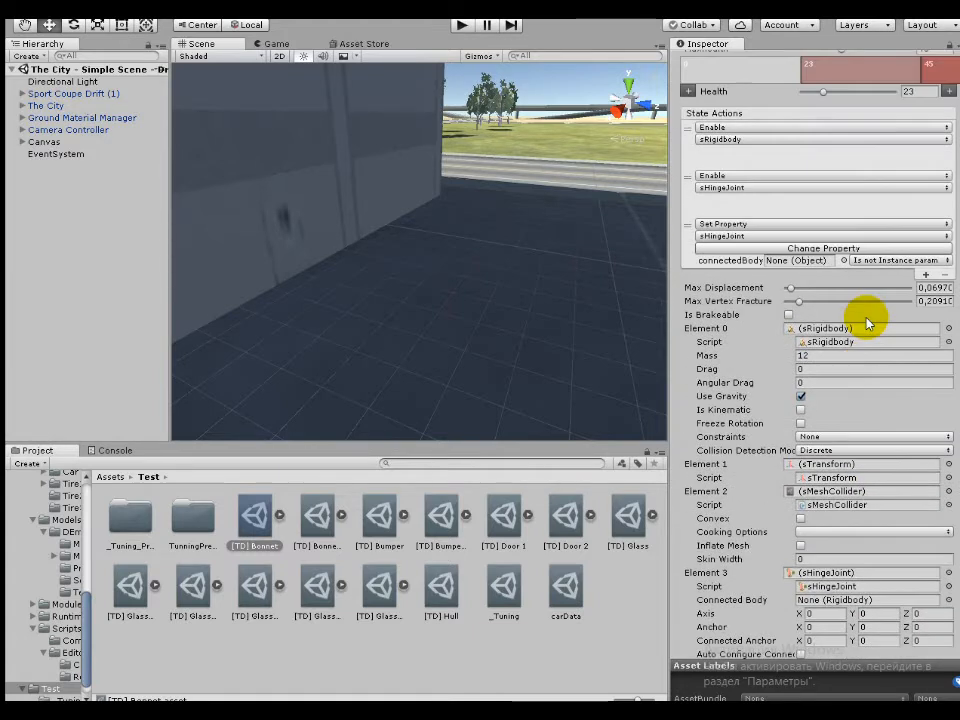
left_click(765, 117)
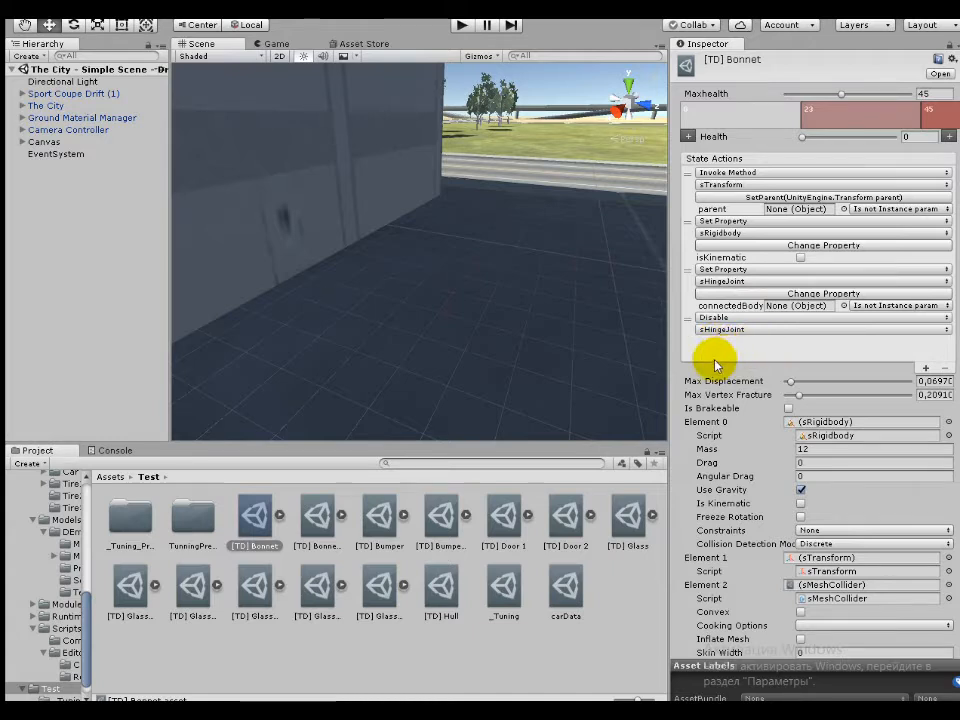
Browse the part assets from the second bonnet through [TD] Bumper-1 to [TD] Door 1 and review their health states and components.
left_click(320, 516)
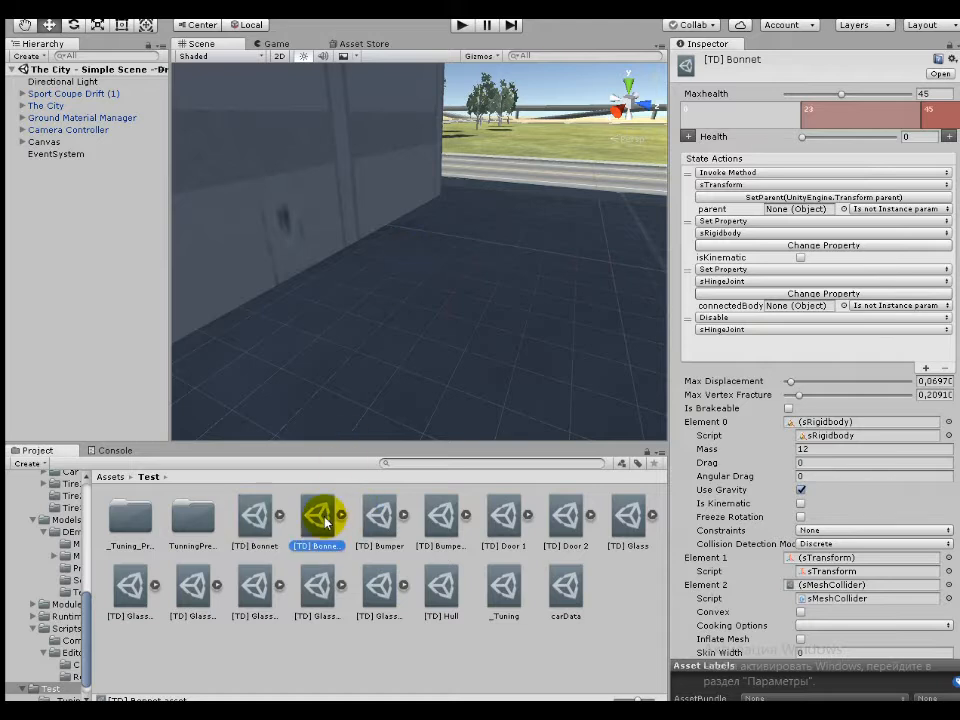
left_click(380, 516)
left_click(441, 516)
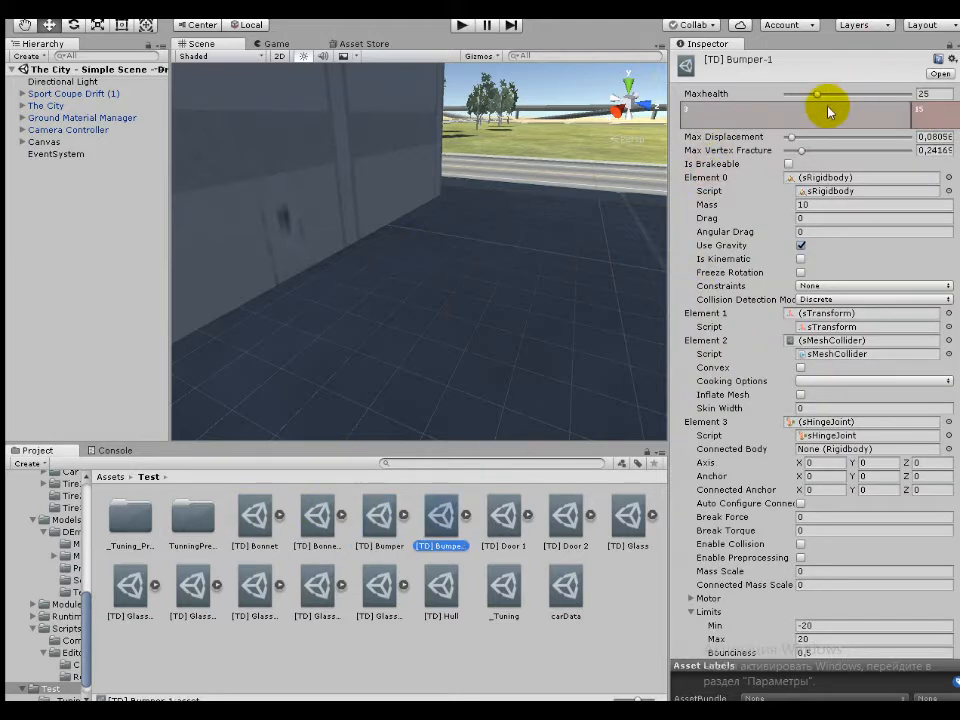
left_click(506, 516)
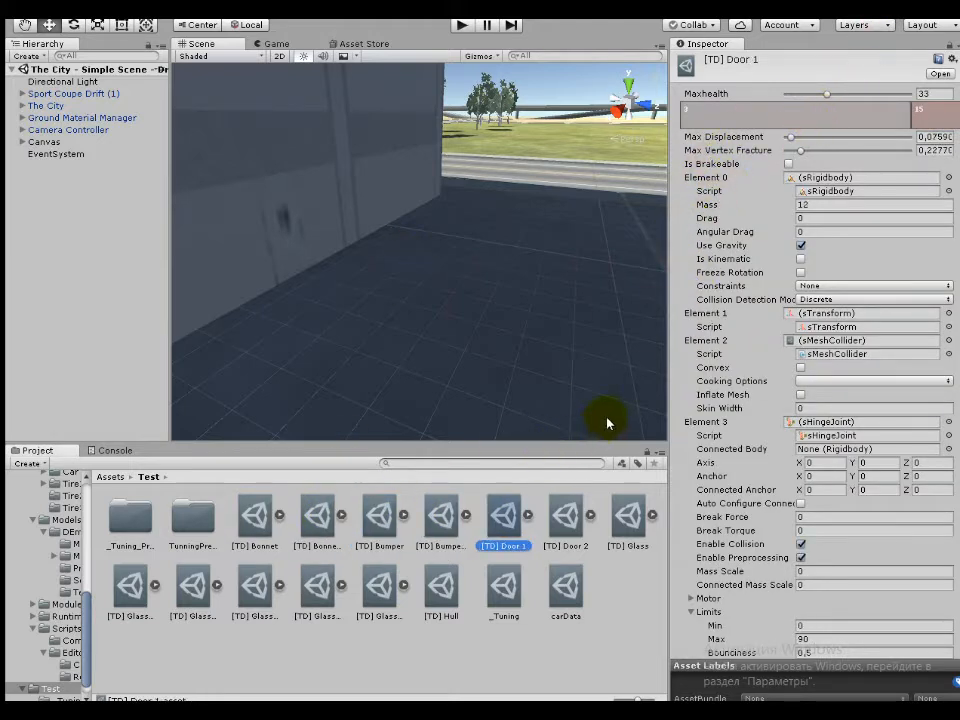
scroll(771, 379, "down", 4)
scroll(771, 375, "up", 4)
Drive the car in Play mode and inspect its body in both the Scene and Game views.
key("Left")
key("Left")
key("Left")
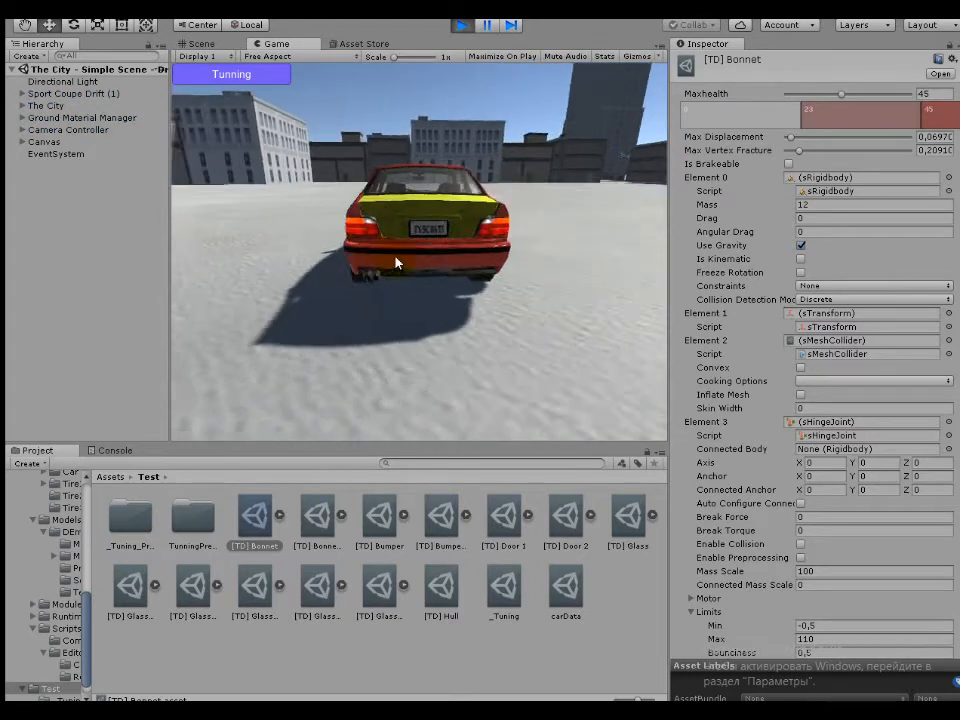
key("w")
left_click_drag(366, 248, 793, 381)
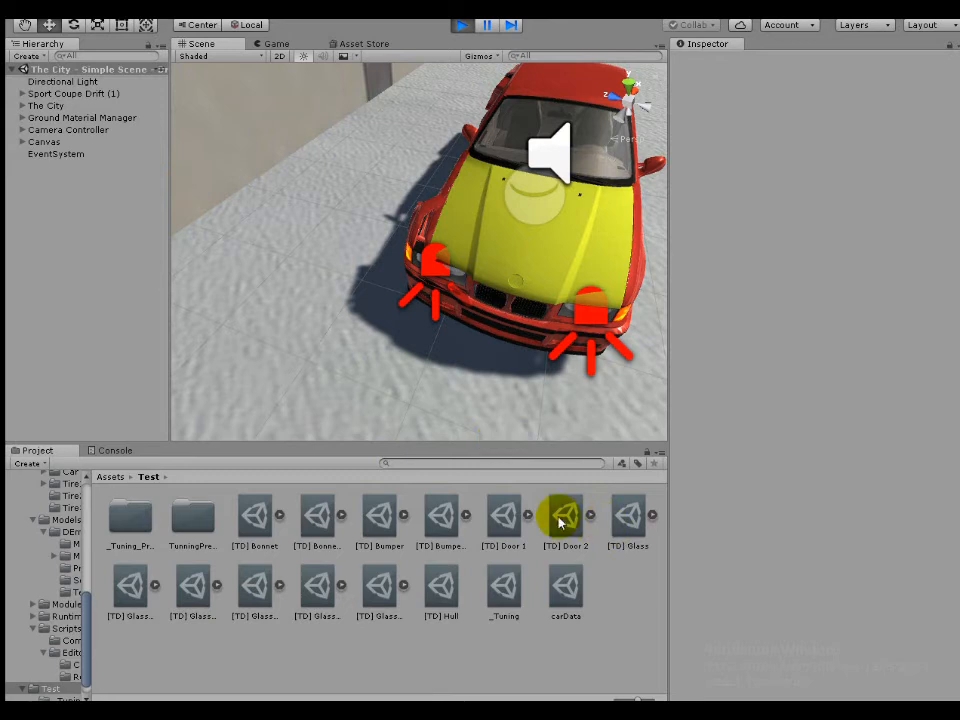
left_click(279, 47)
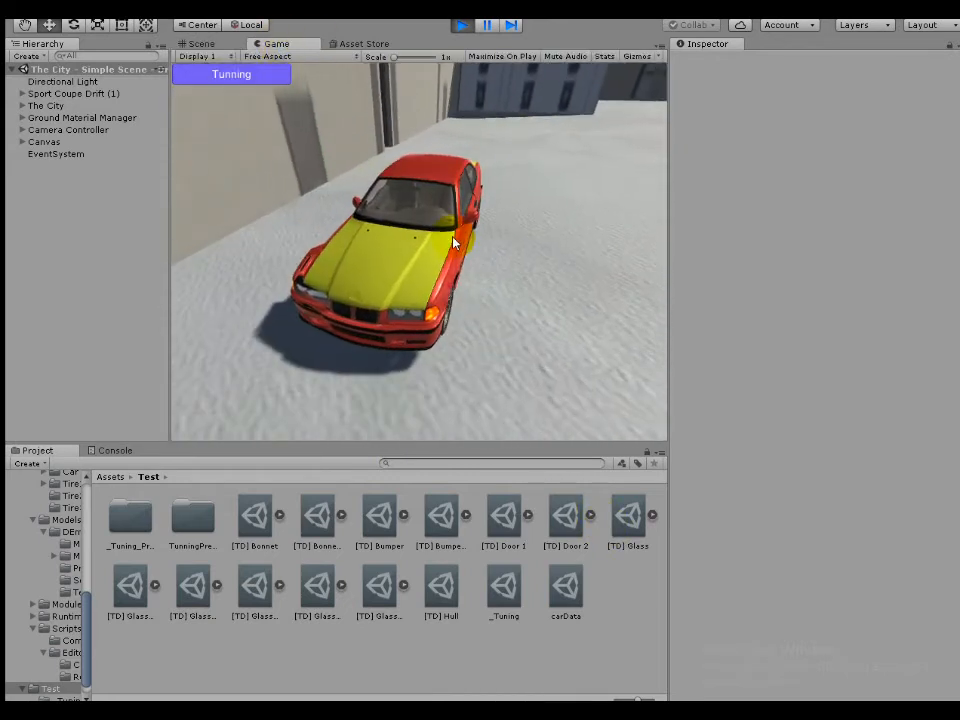
left_click_drag(366, 130, 428, 177)
Make the bonnet's 45 health state invoke SetActive(System.Boolean value) on sGameobject and test the scene in Play mode.
left_click(813, 300)
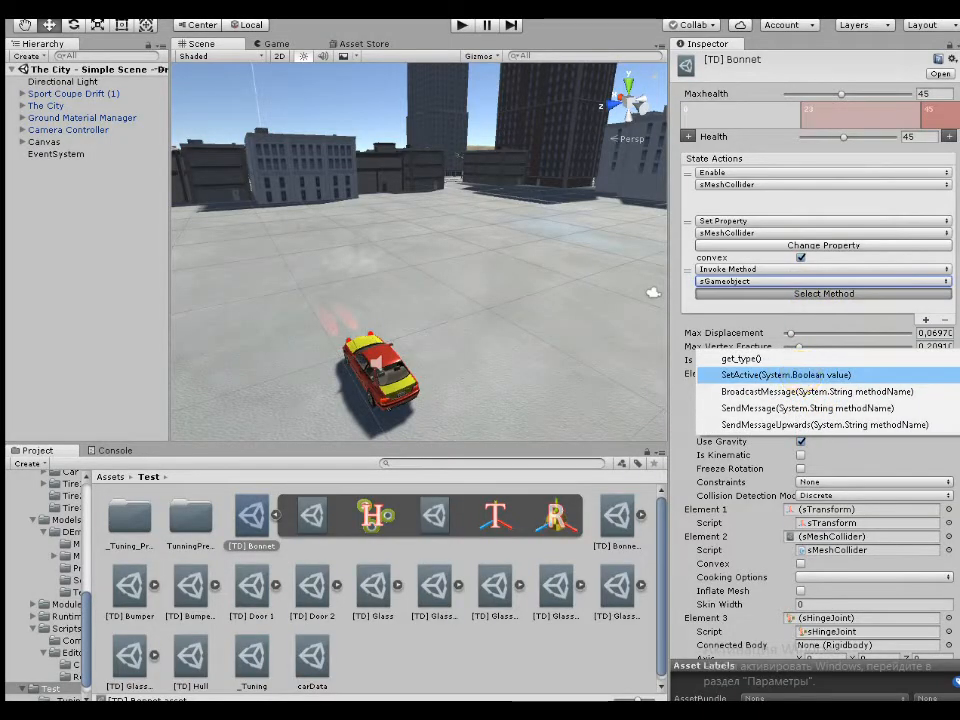
left_click(786, 374)
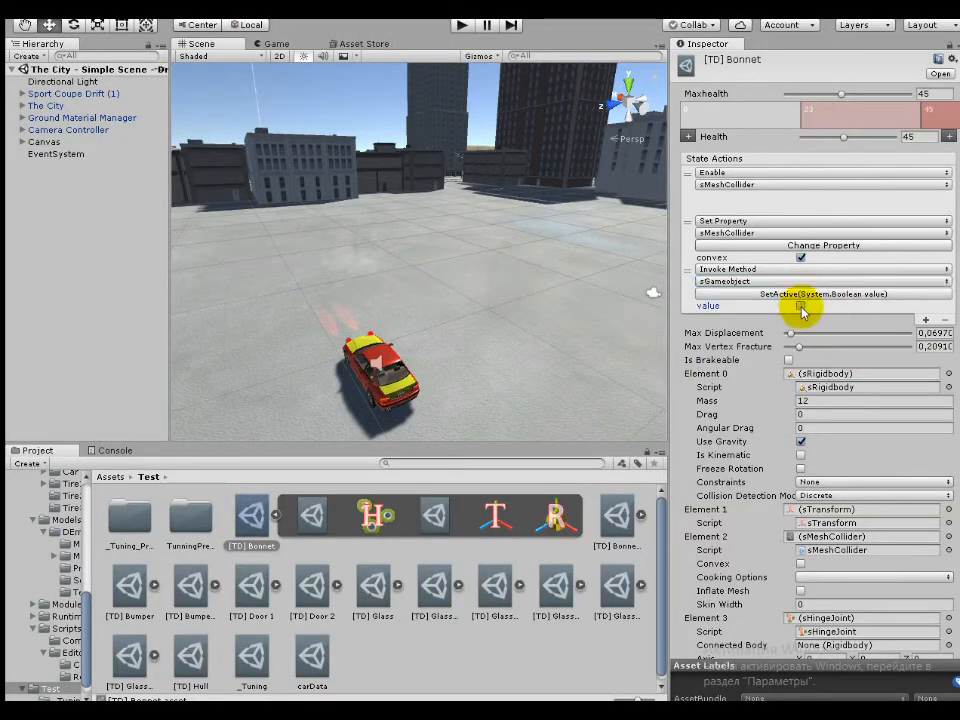
left_click(463, 28)
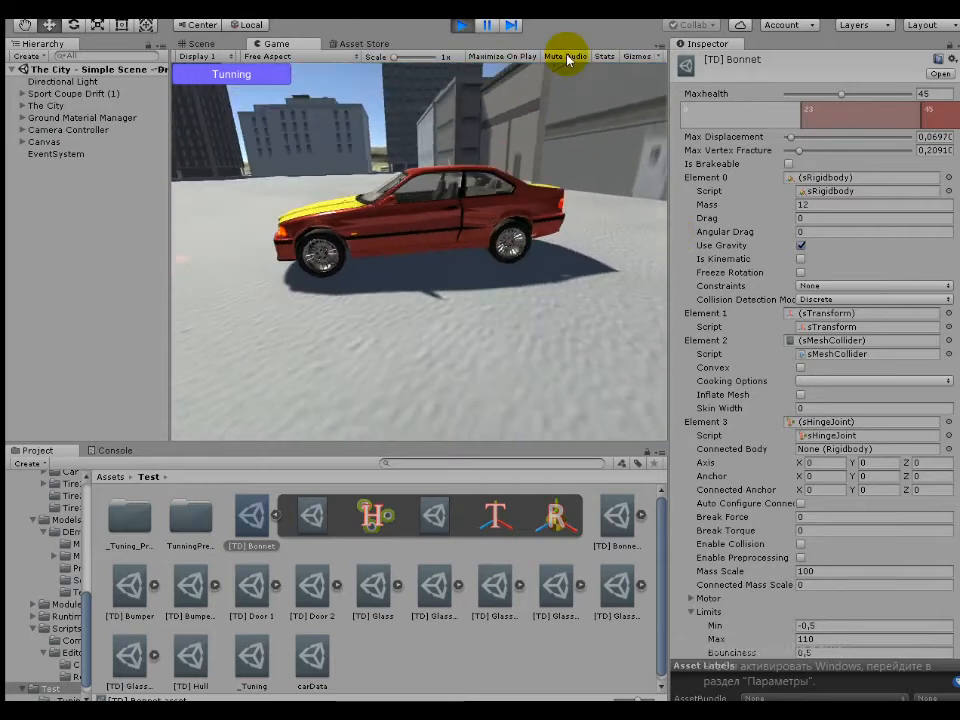
left_click_drag(760, 26, 825, 60)
left_click_drag(487, 226, 925, 30)
Set the 45 state's Invoke Method action to SetParent(UnityEngine.Transform parent) on sTransform, keeping the parent as None and not an instance param.
left_click(765, 294)
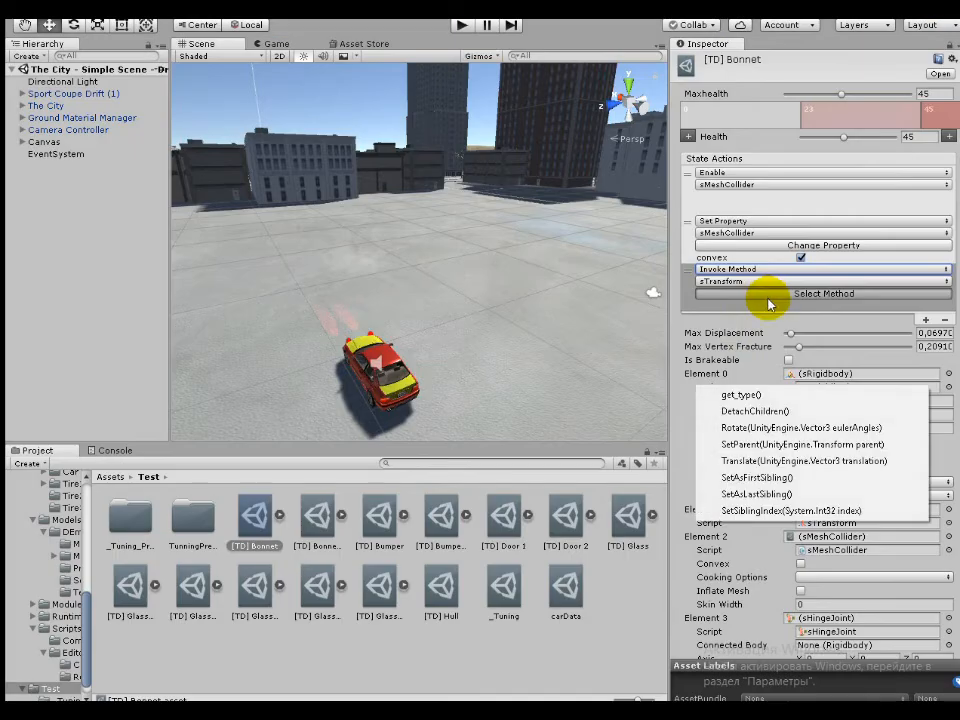
left_click(751, 444)
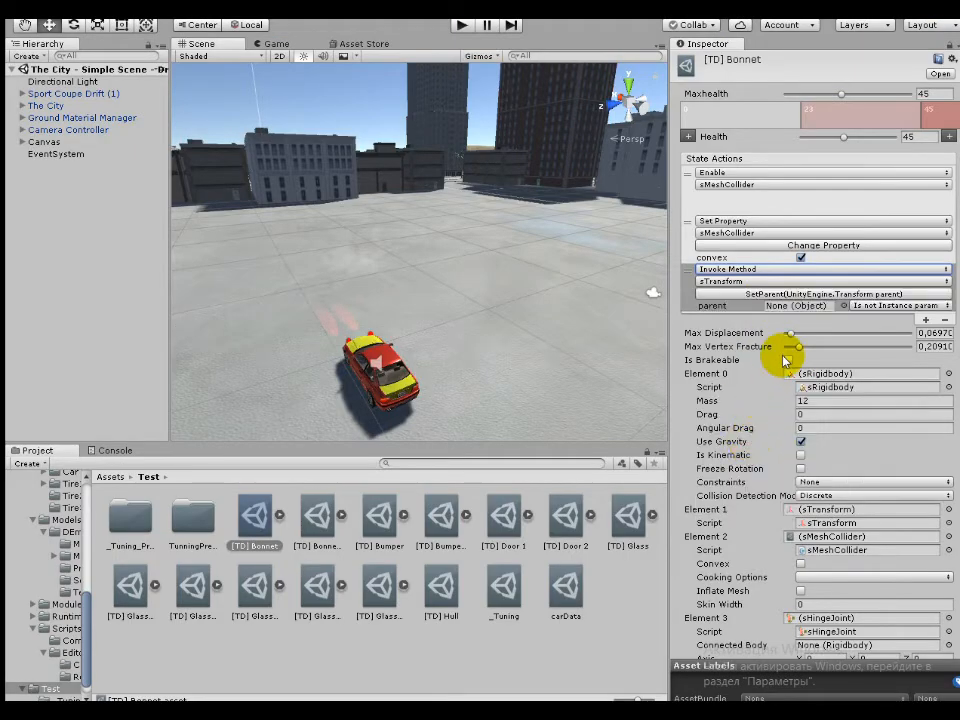
left_click(862, 305)
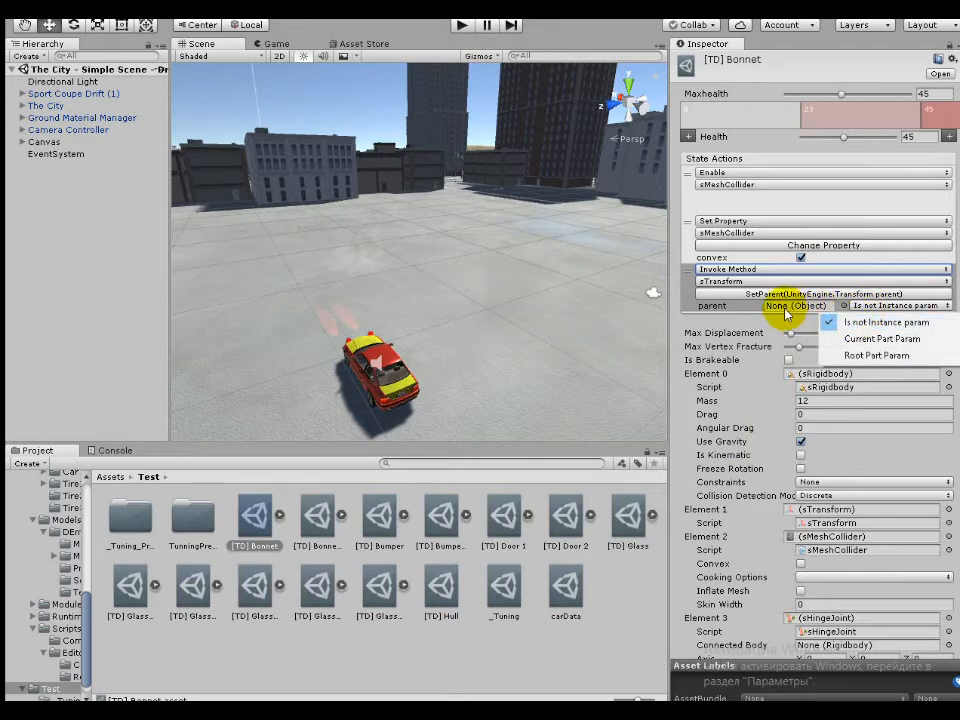
left_click(790, 306)
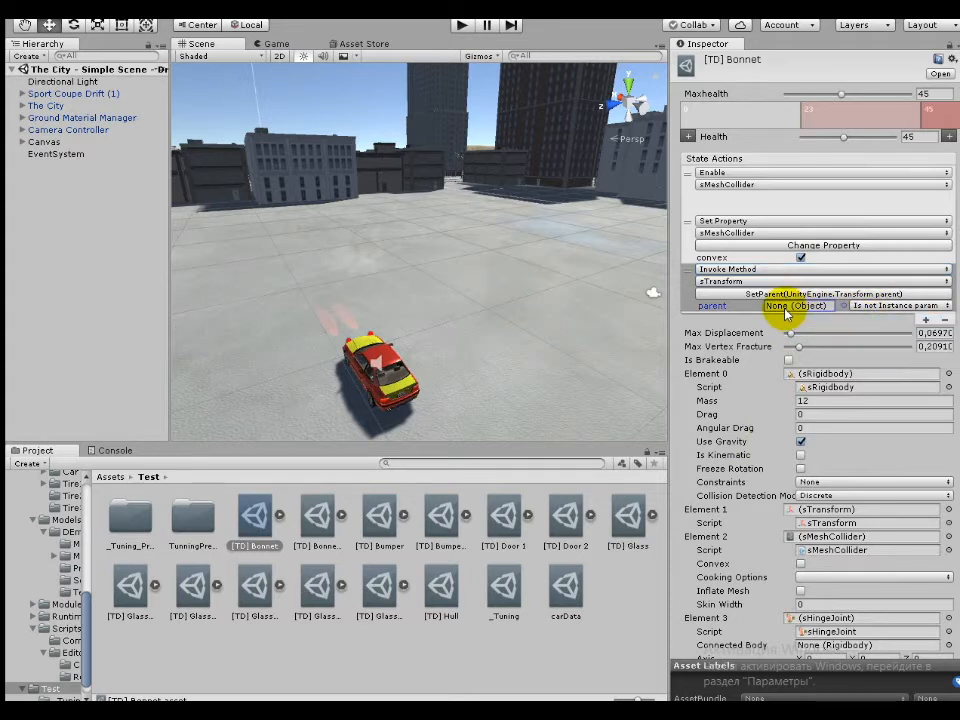
Test the bonnet's SetParent action by driving the car in Play mode, and stop the scene.
left_click(462, 28)
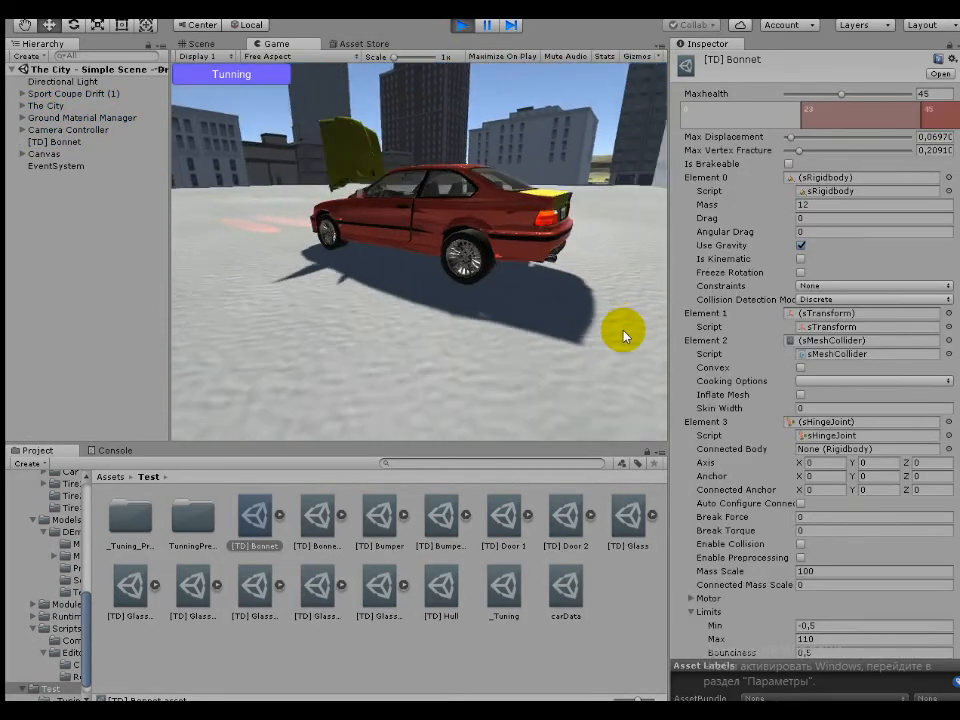
key("s")
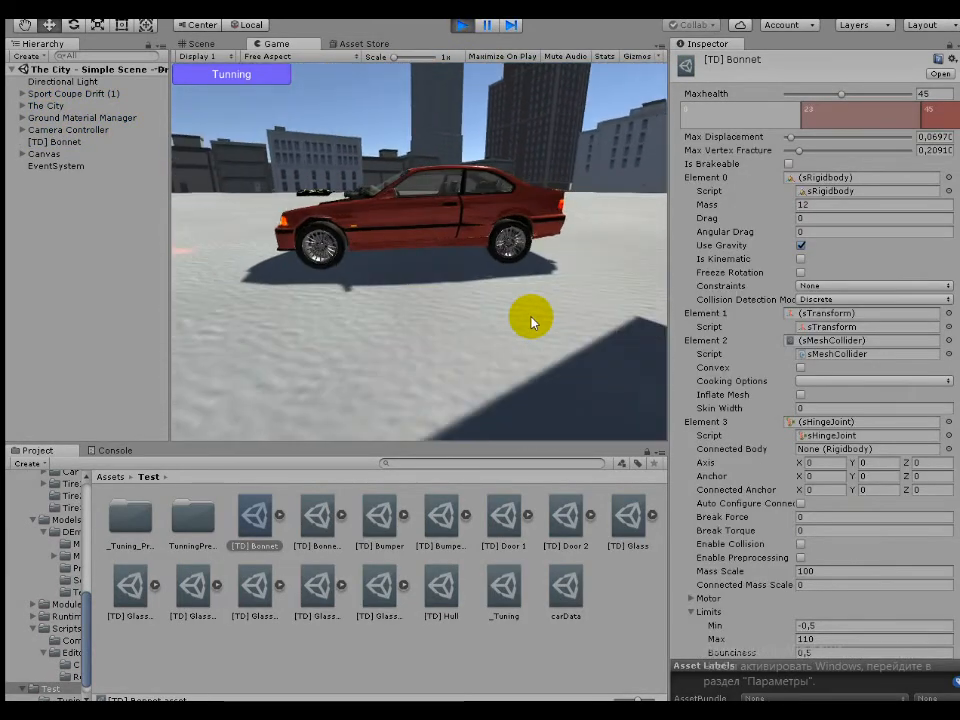
left_click(532, 322)
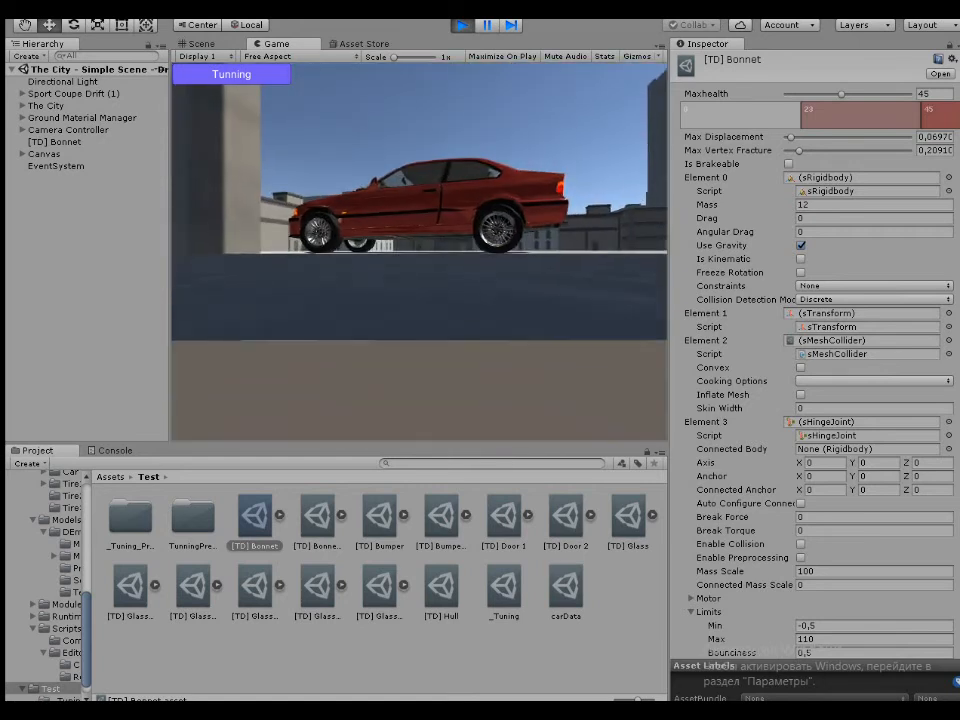
left_click(463, 25)
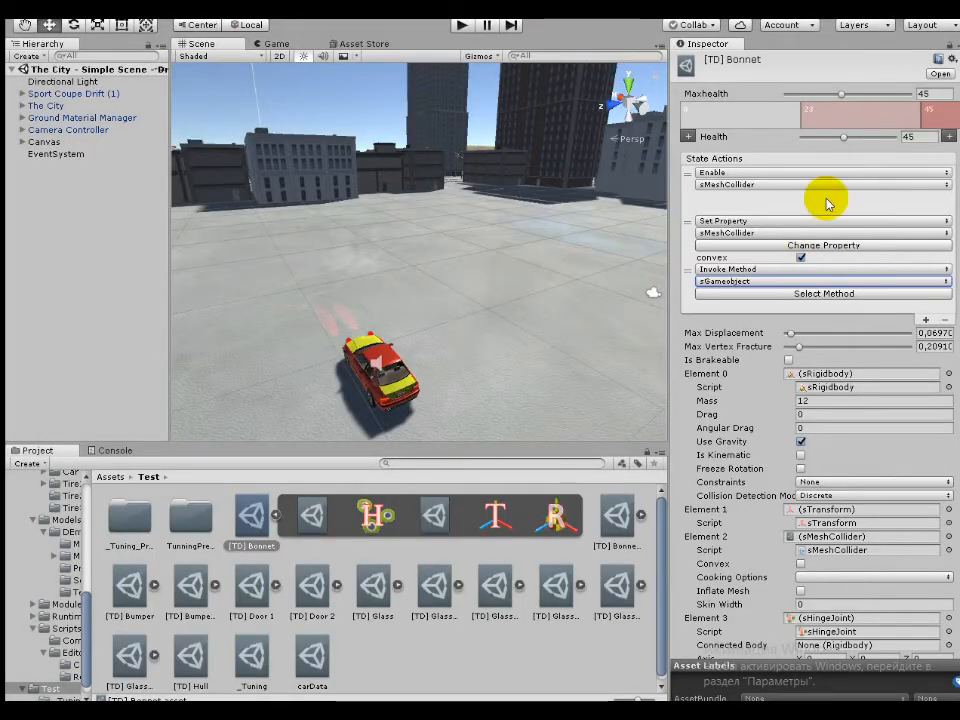
Make the 45 state's Invoke Method action call SetActive(System.Boolean value) on sGameobject with the value unchecked.
left_click(812, 295)
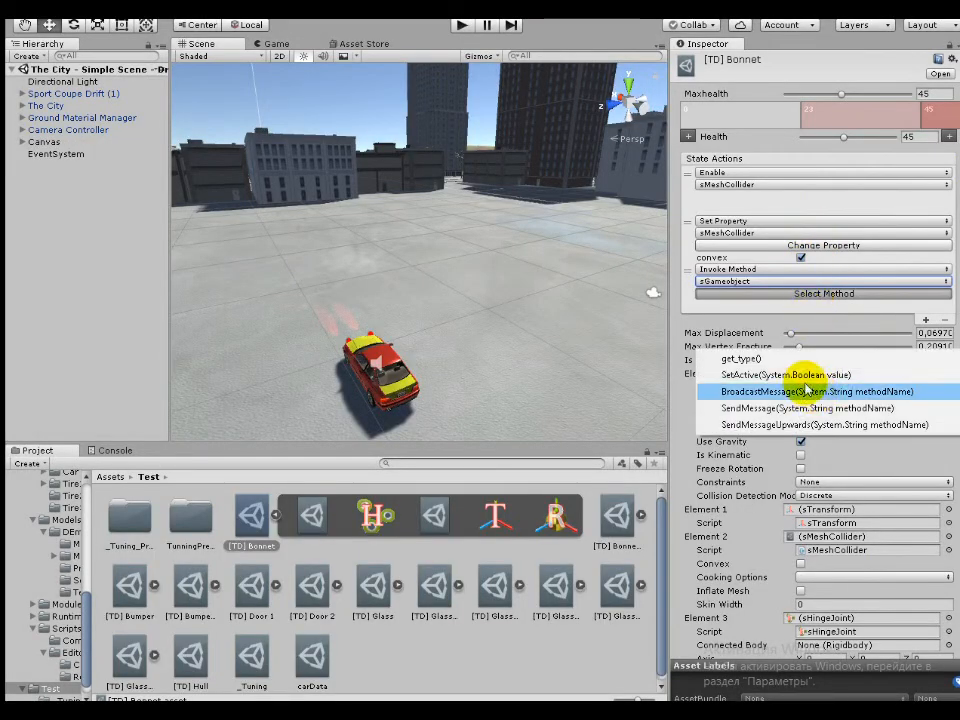
left_click(786, 374)
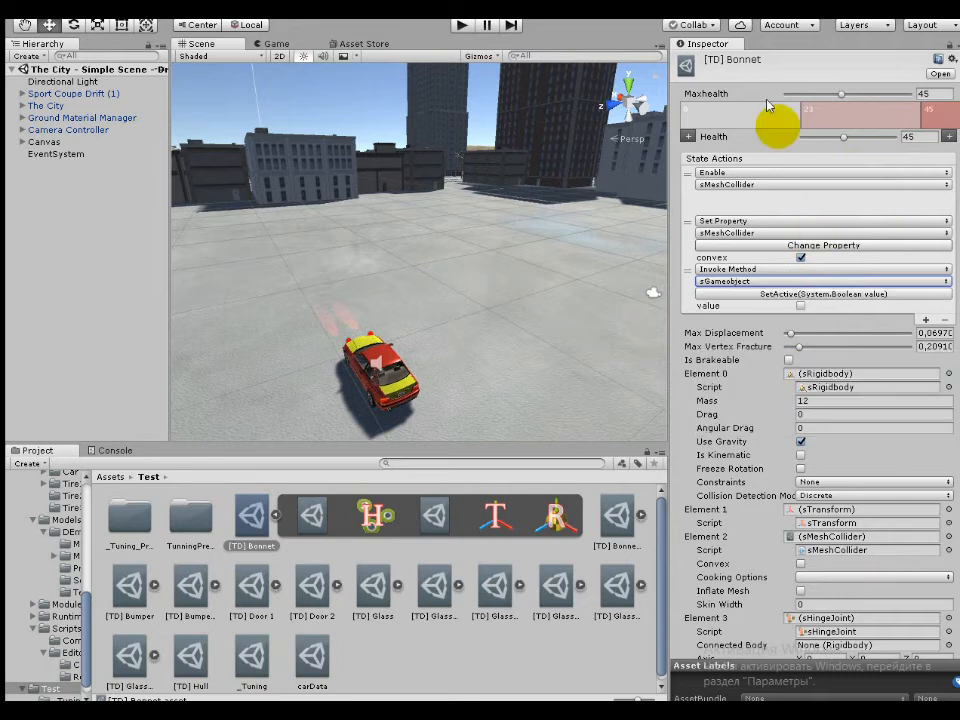
left_click(801, 307)
left_click(801, 307)
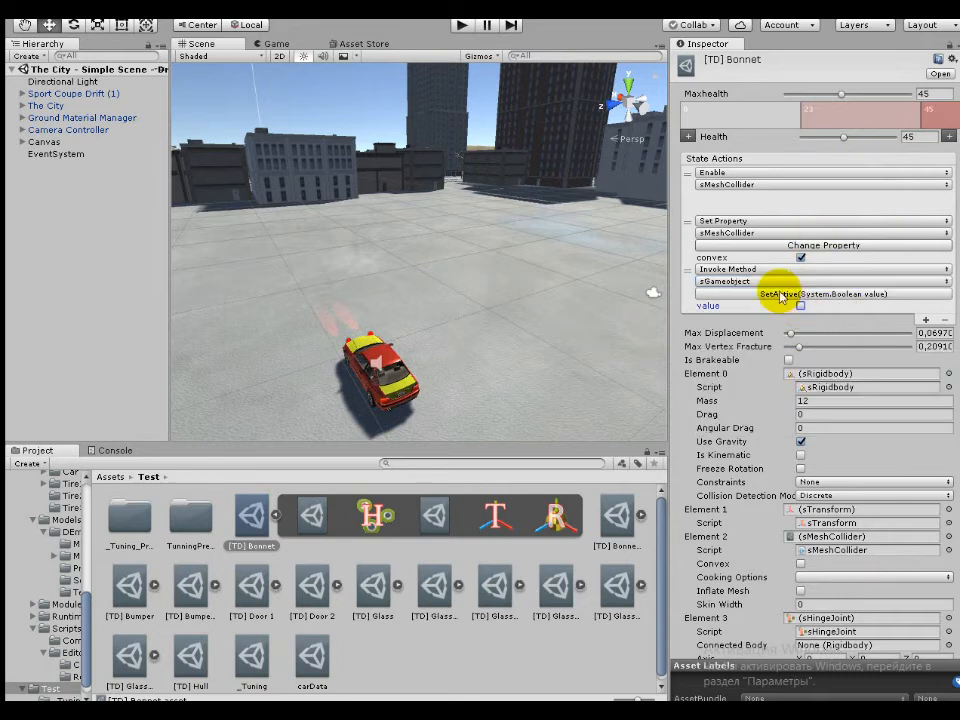
Run the scene in Play mode to test the bonnet's SetActive action, and clear the console messages.
left_click(463, 28)
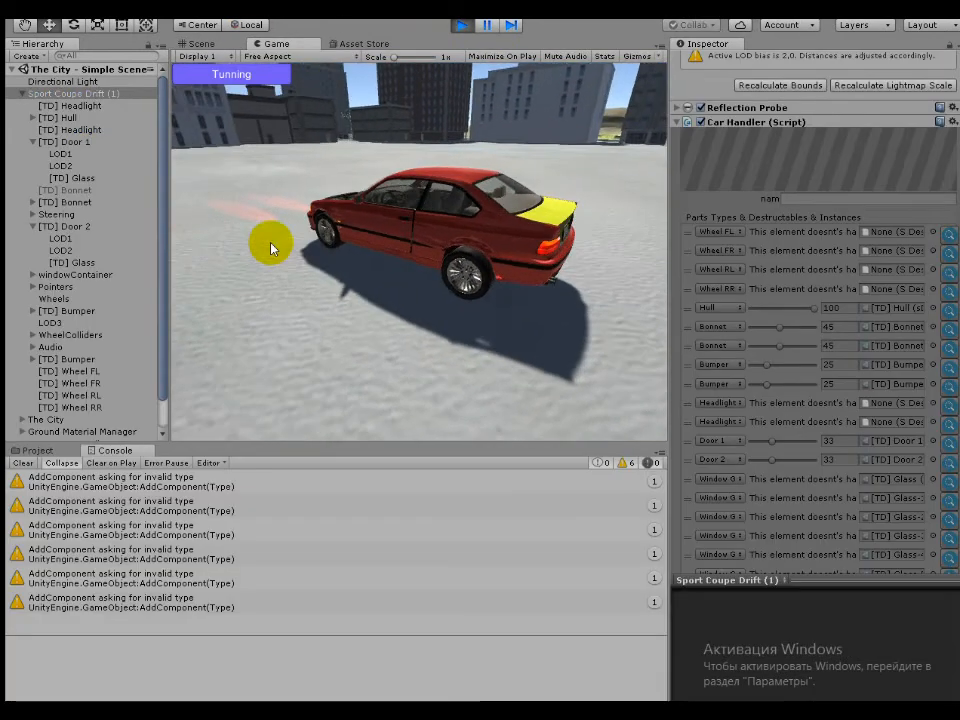
left_click(23, 463)
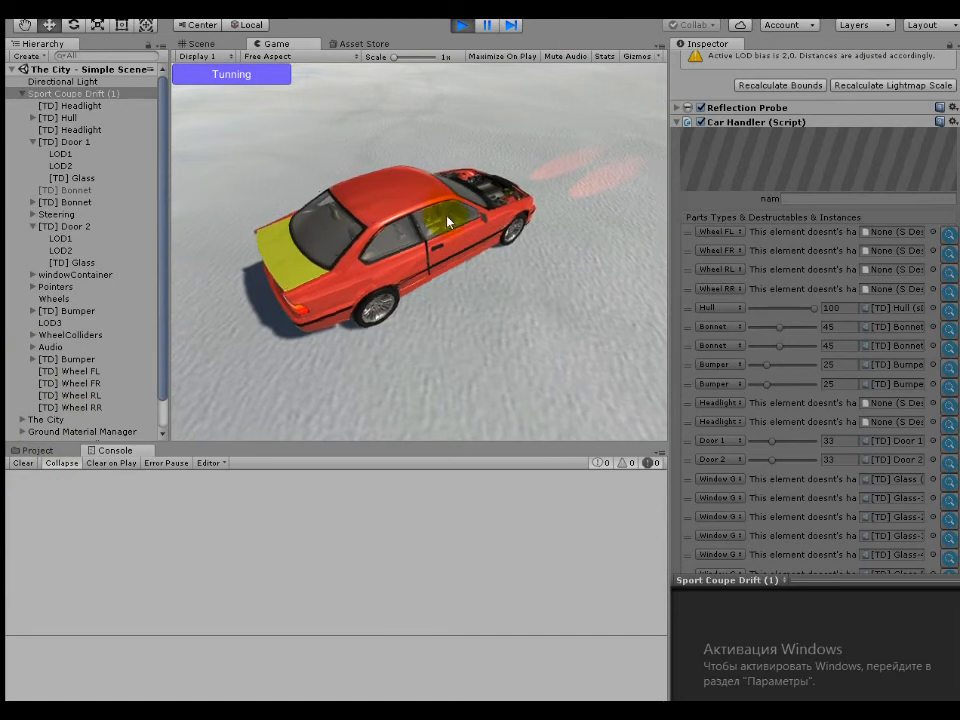